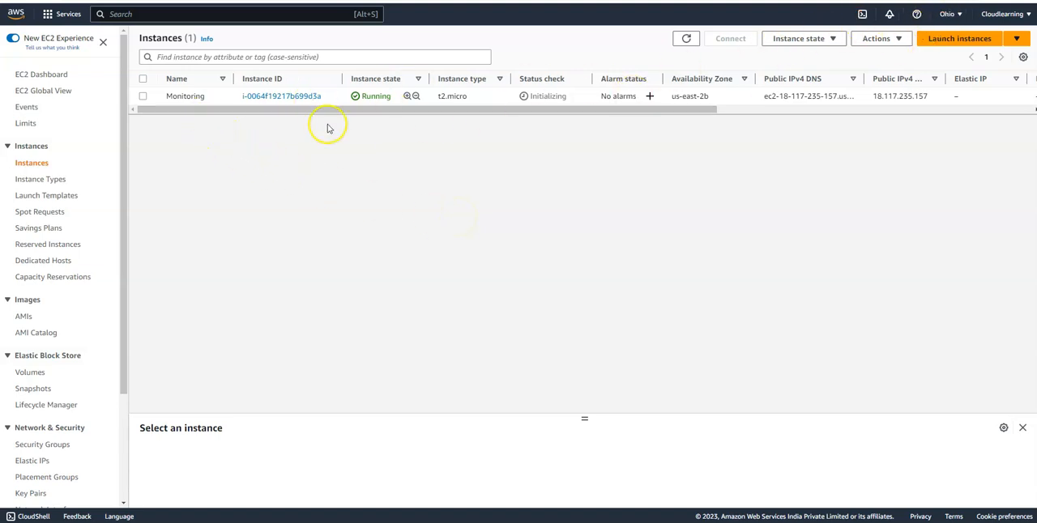
- Refresh the EC2 instances list and enlarge the instance details pane
click(685, 41)
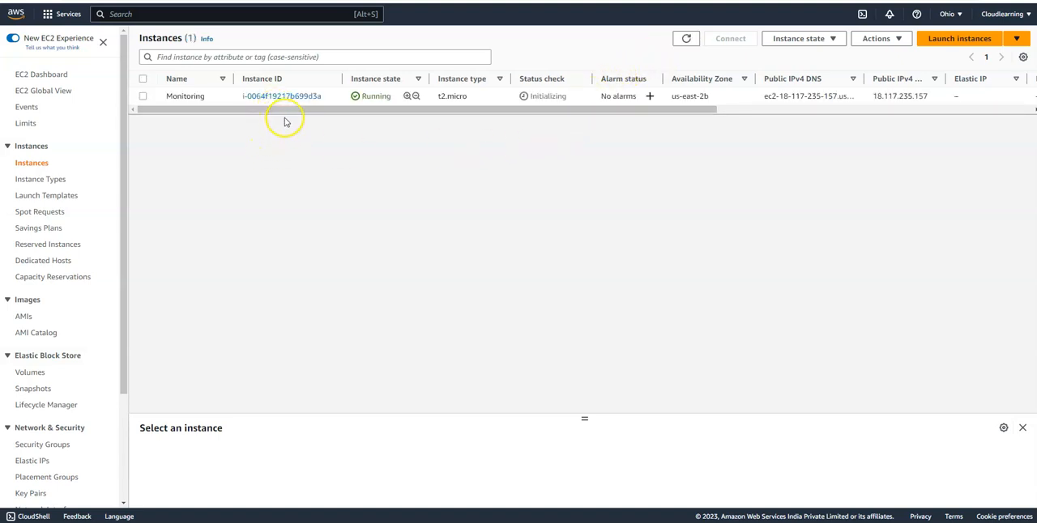
drag(583, 416, 594, 182)
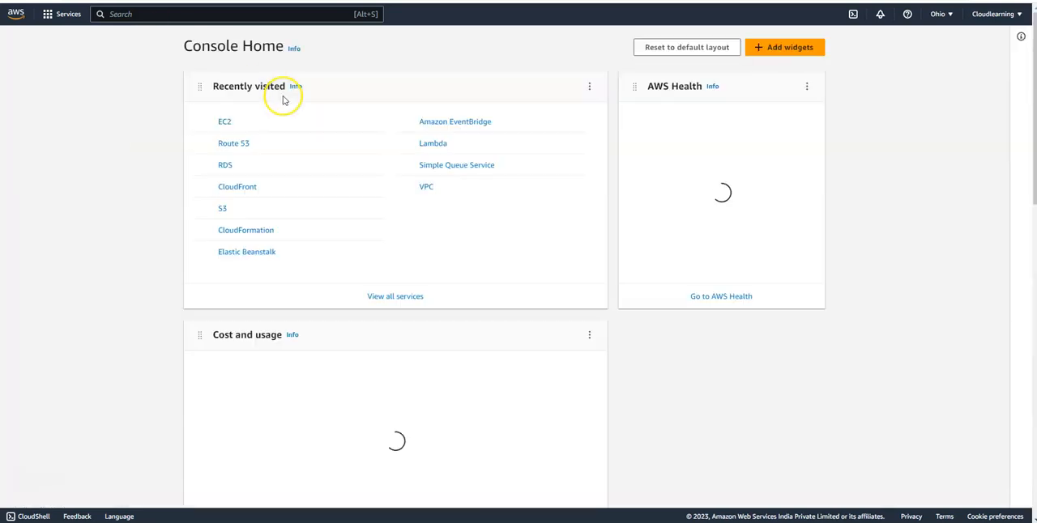
- Search the AWS services for cloudwatch and open the CloudWatch service
click(194, 13)
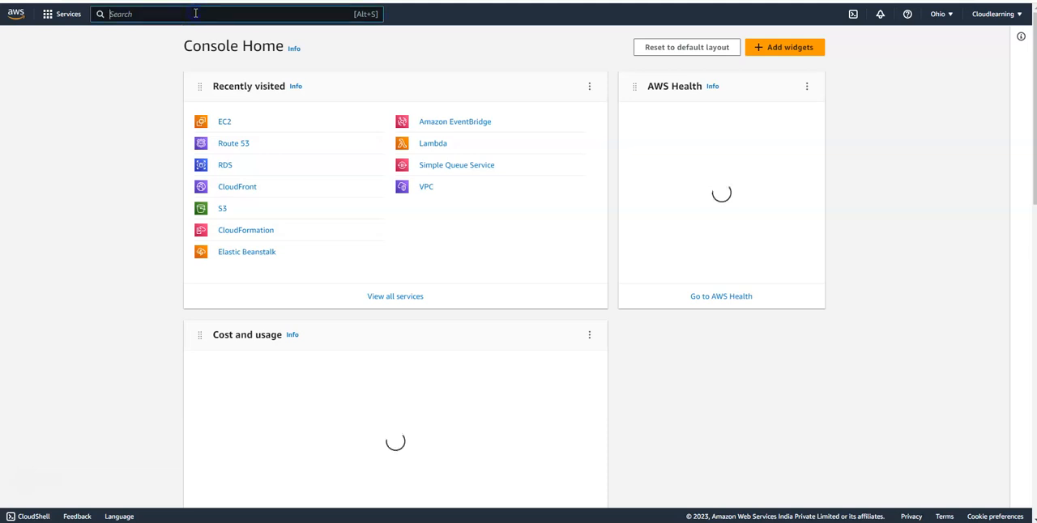
text(cloudwa)
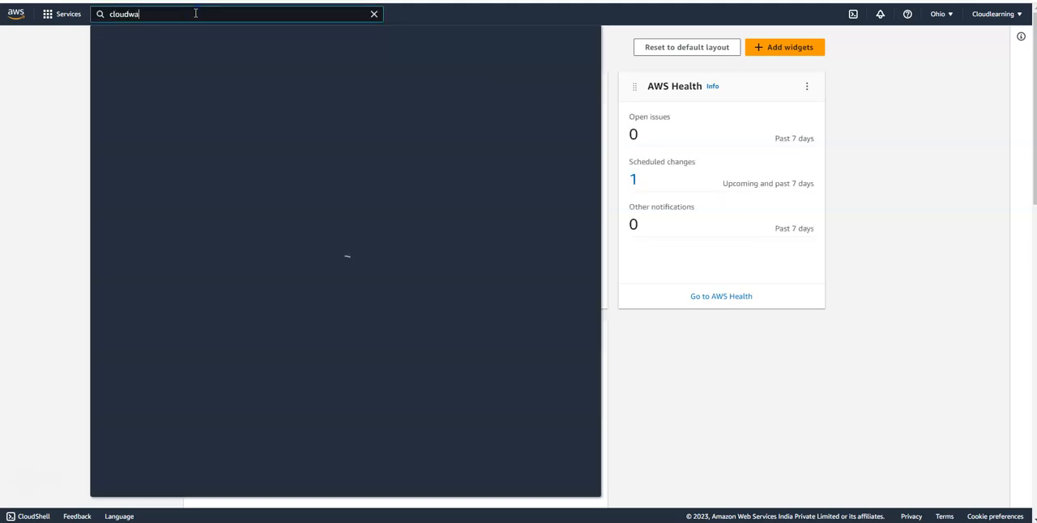
text(tch)
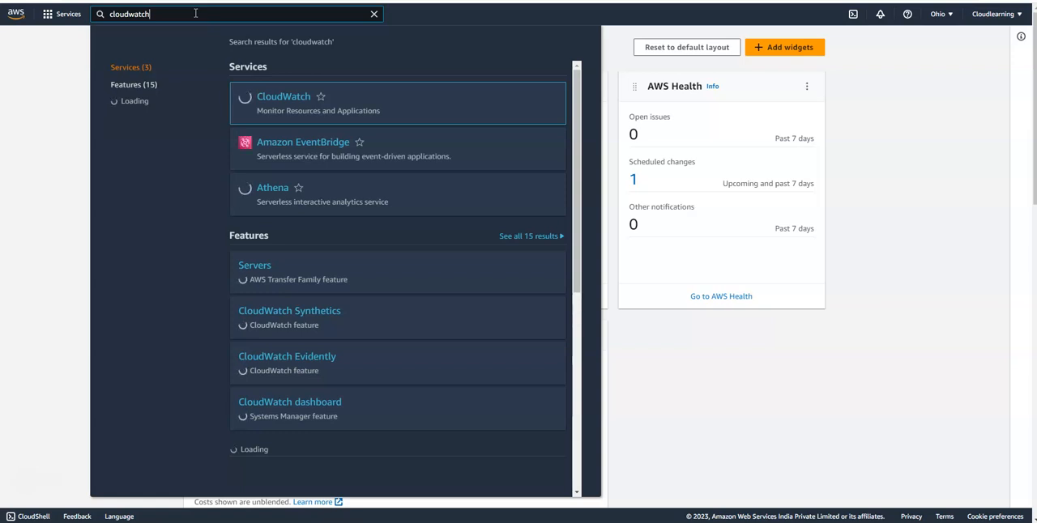
mouse_move(310, 100)
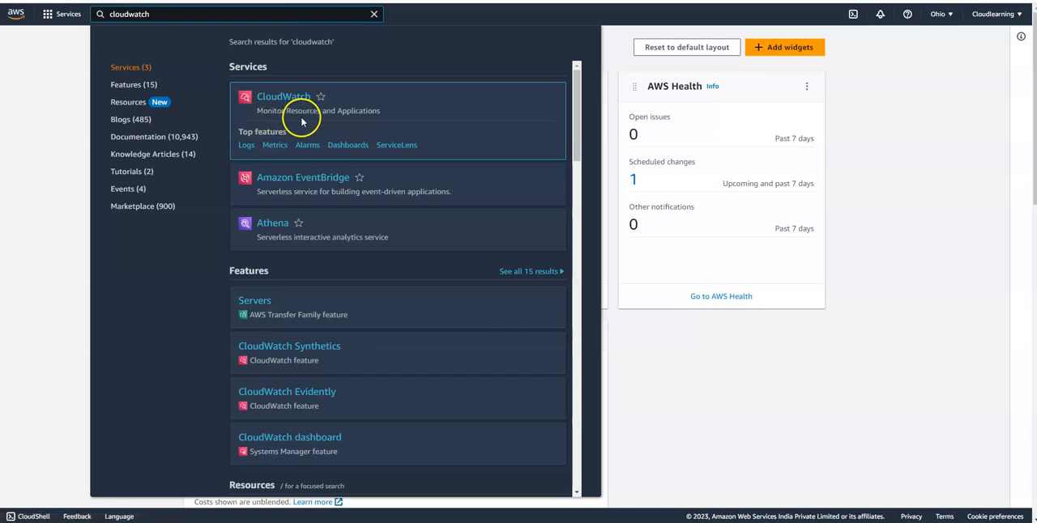
click(283, 96)
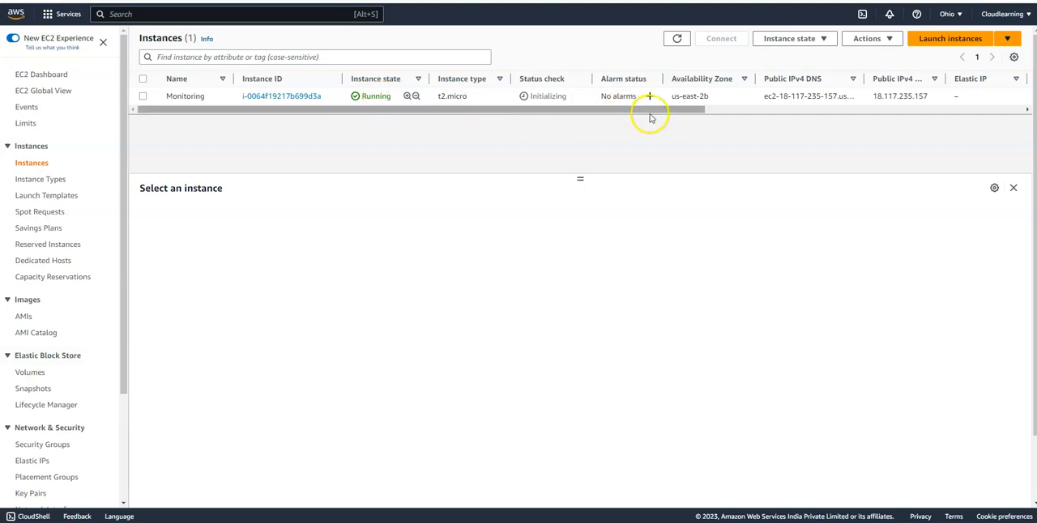
- Select the Monitoring instance in EC2 and look through its monitoring graphs
click(306, 98)
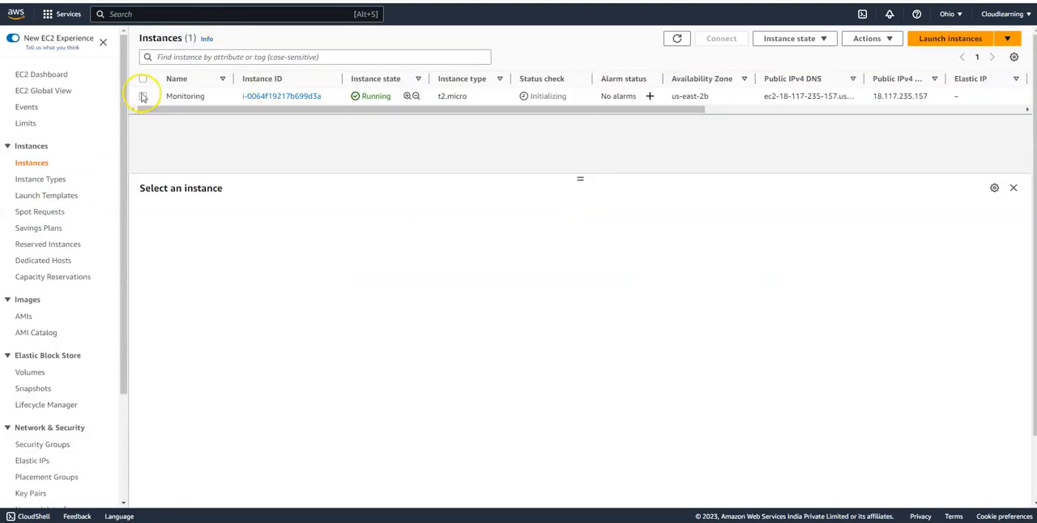
click(143, 97)
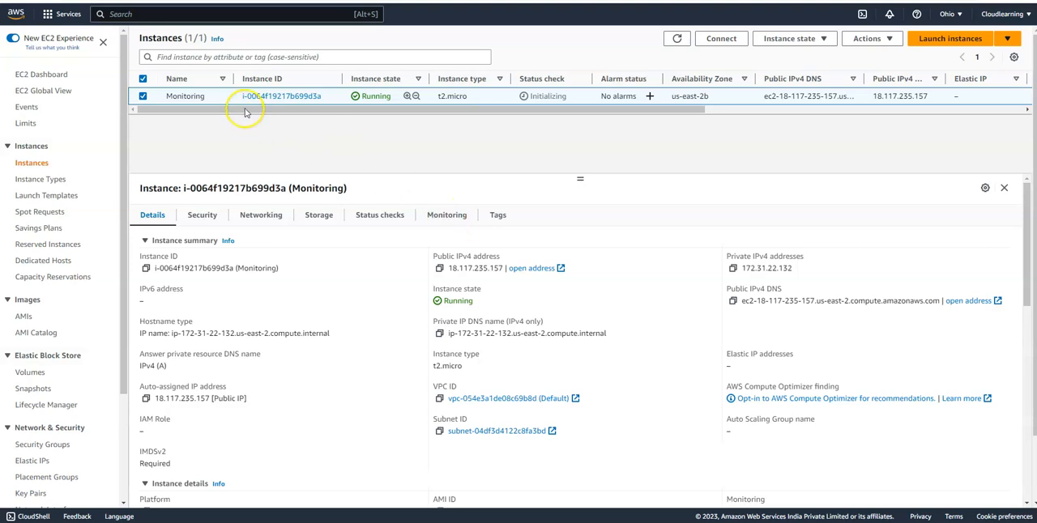
click(456, 215)
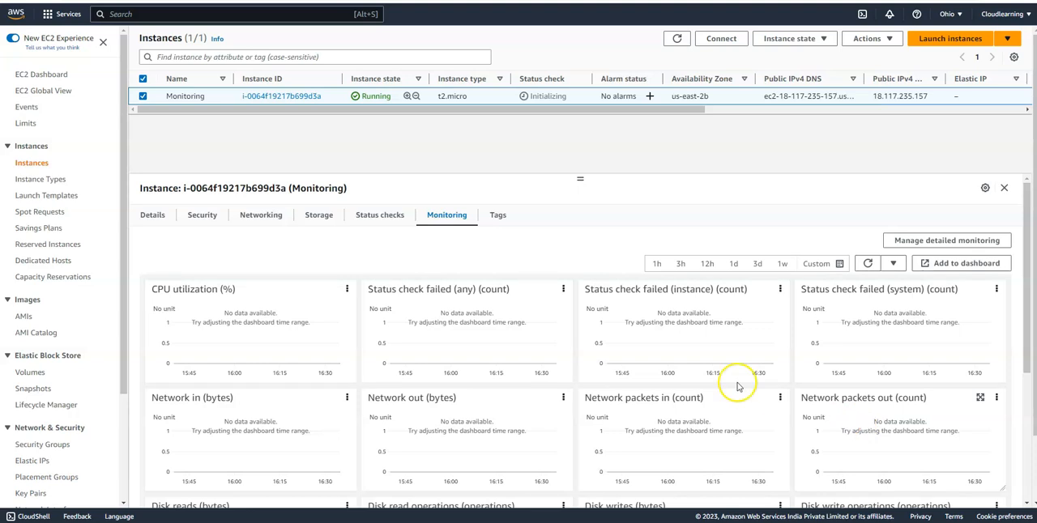
scroll(544, 372, down, 2)
scroll(411, 324, down, 1)
scroll(411, 324, up, 3)
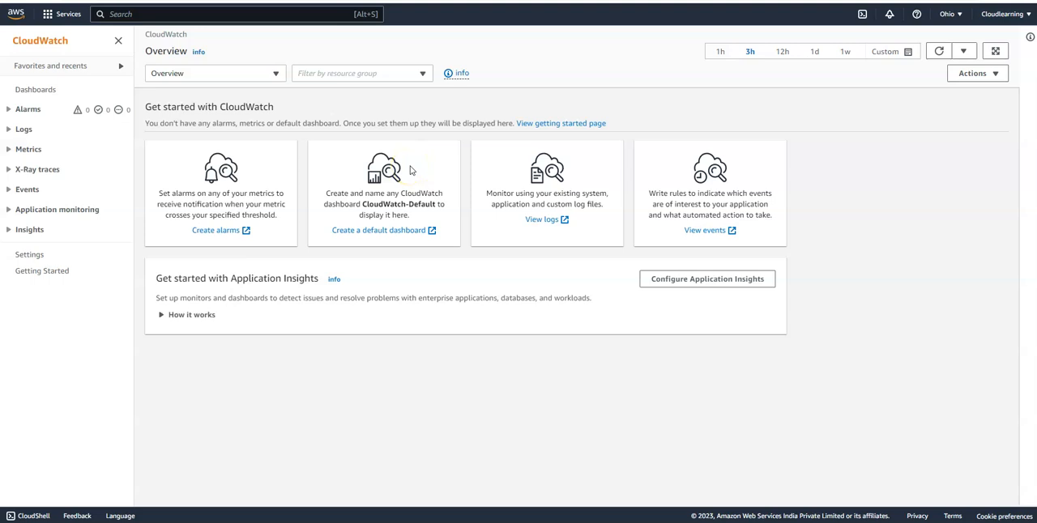
- Create a custom CloudWatch dashboard named Instancemonitoring
click(24, 90)
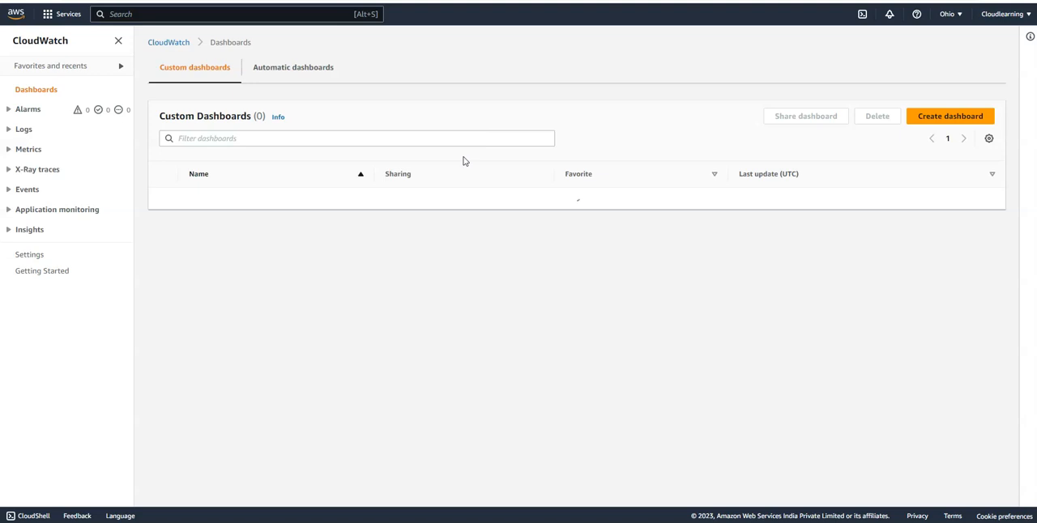
click(936, 120)
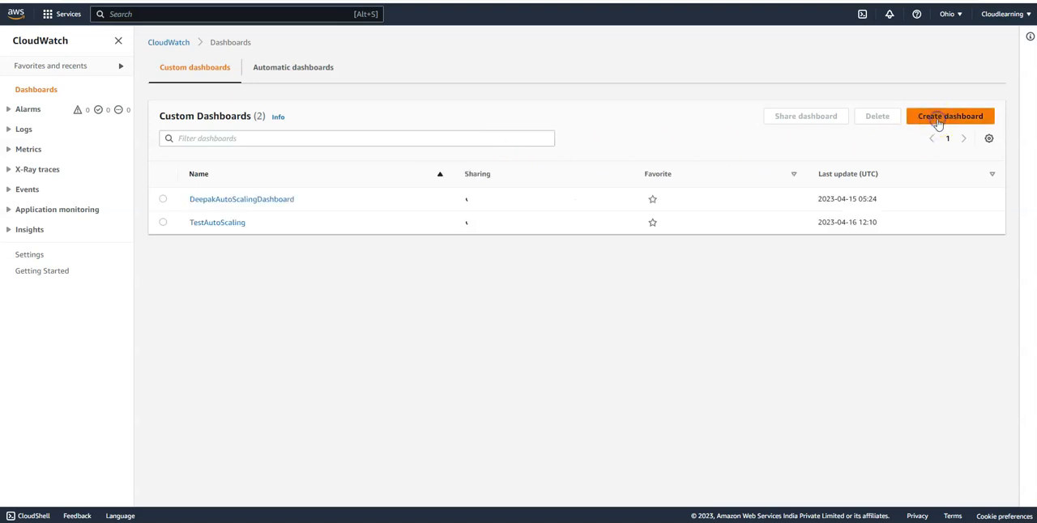
click(399, 270)
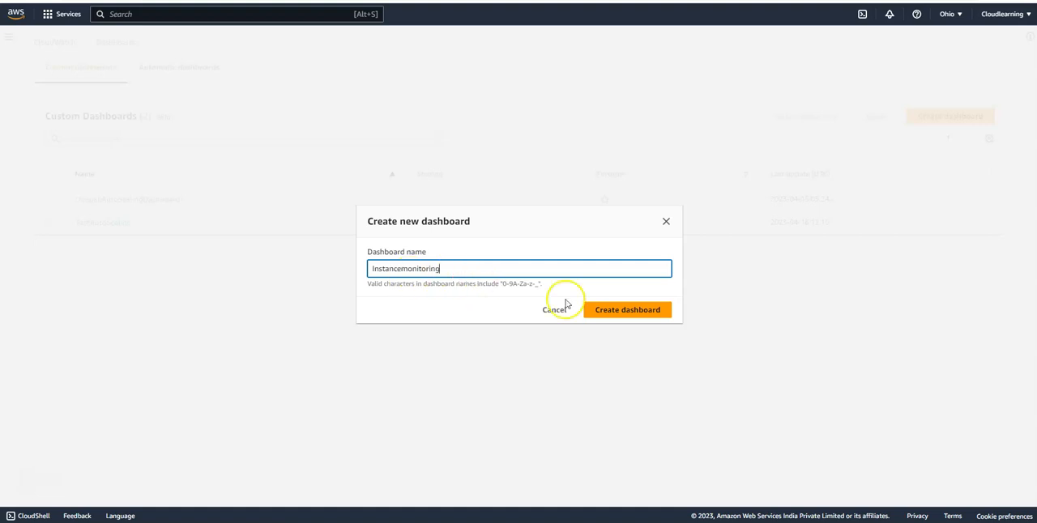
click(623, 311)
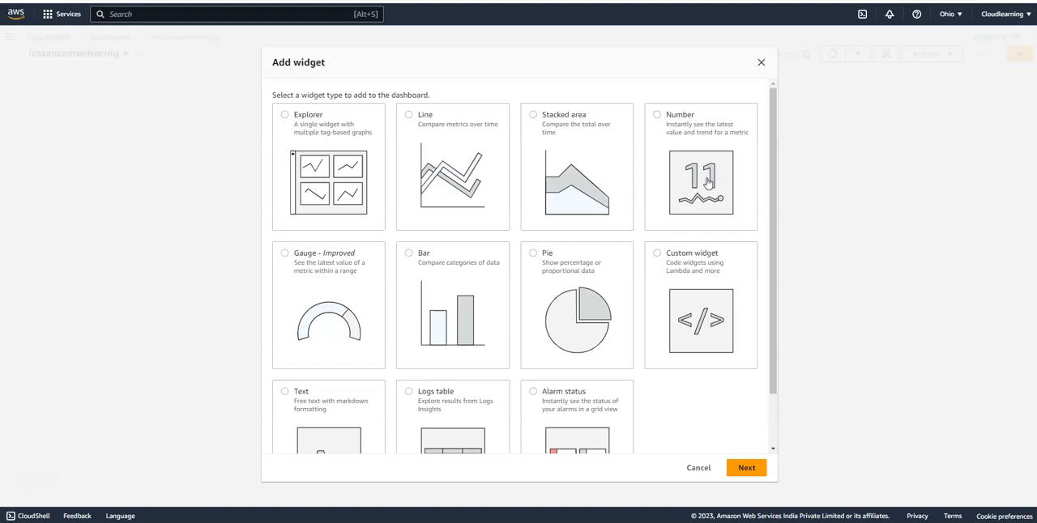
- Choose a Number widget for the dashboard and browse to the EC2 per-instance metrics
click(657, 116)
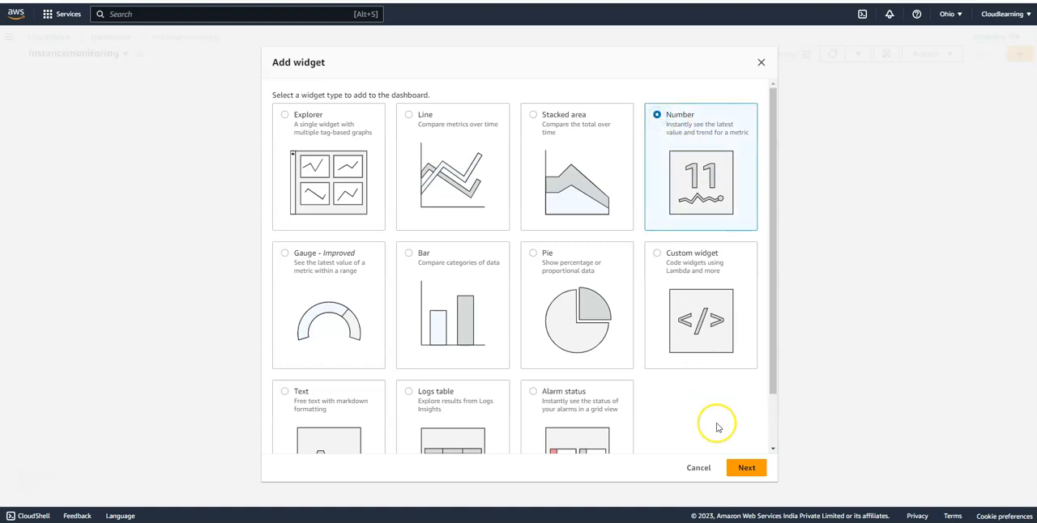
click(737, 467)
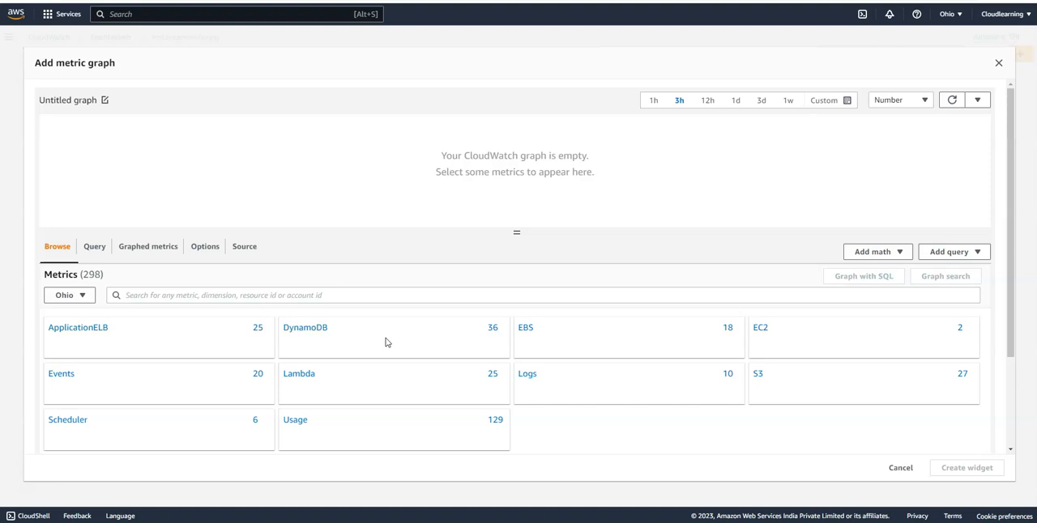
click(760, 329)
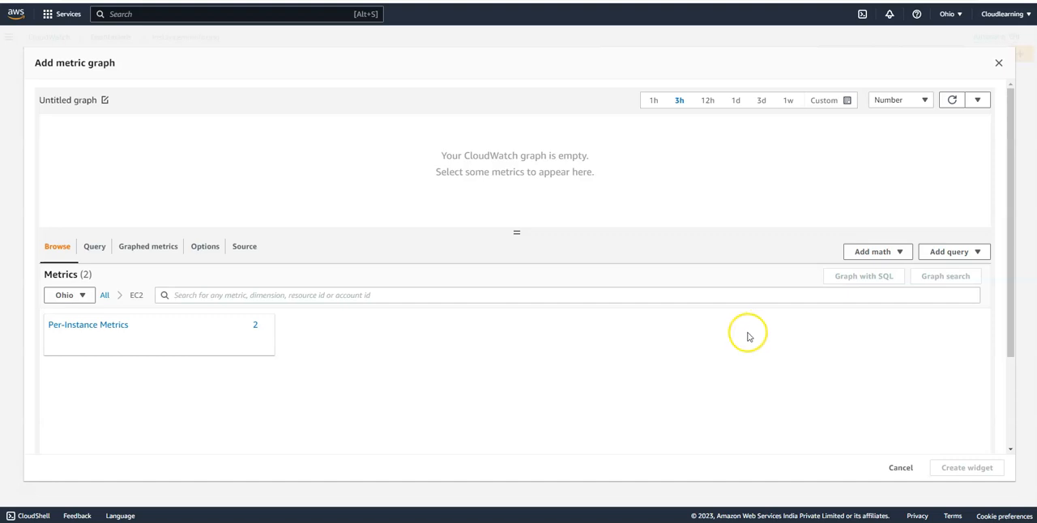
click(117, 329)
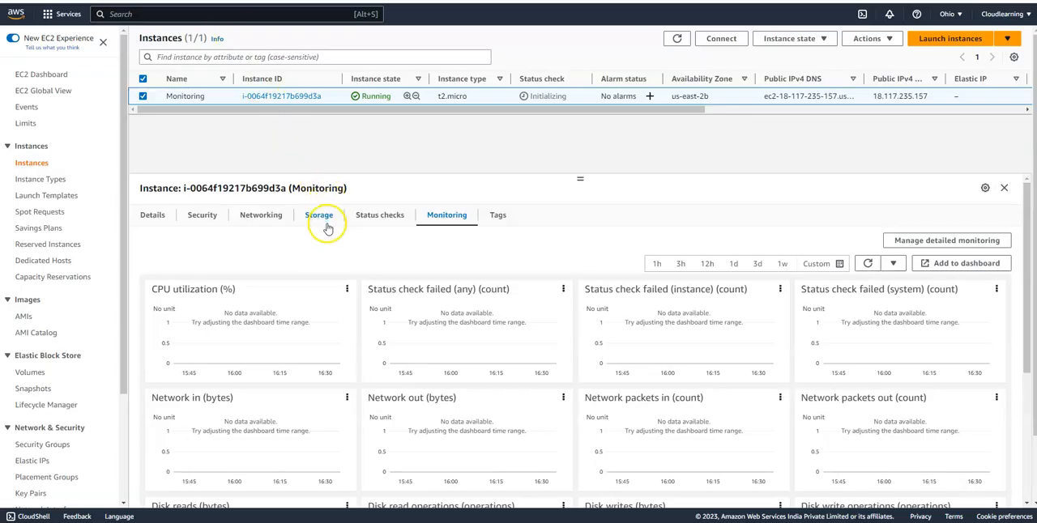
- Check the Monitoring instance's ID in its details, then create the widget with its CPUUtilization, DiskReadBytes and NetworkIn metrics
click(151, 215)
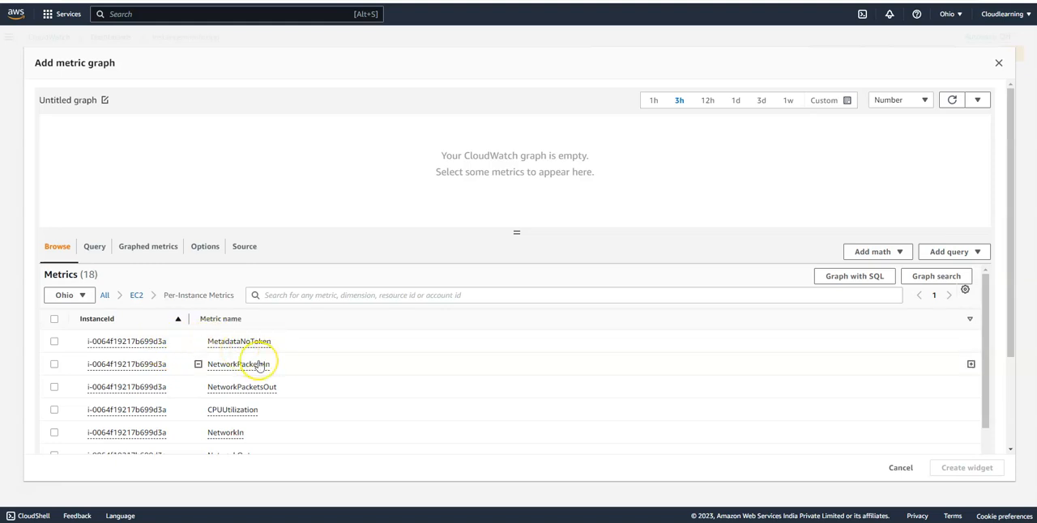
click(52, 411)
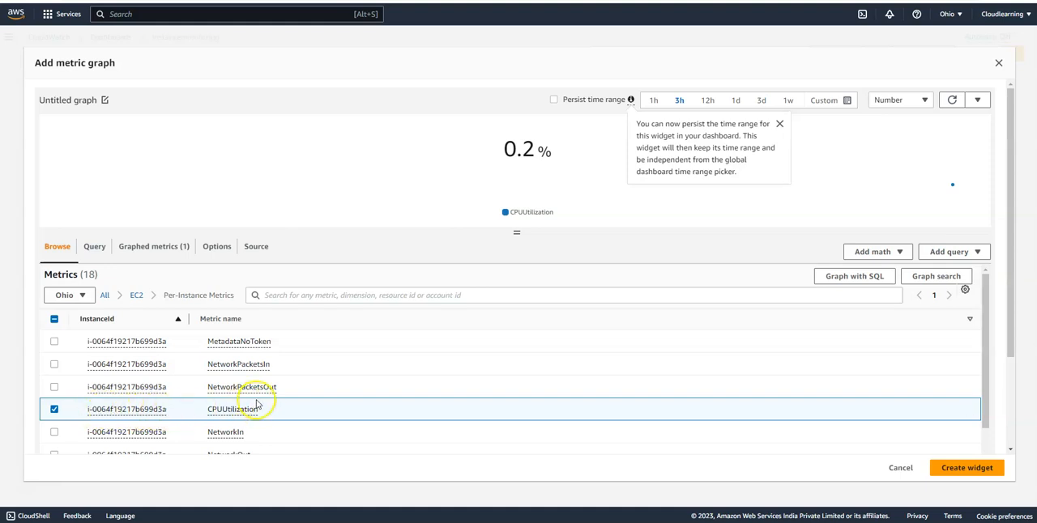
scroll(259, 401, down, 2)
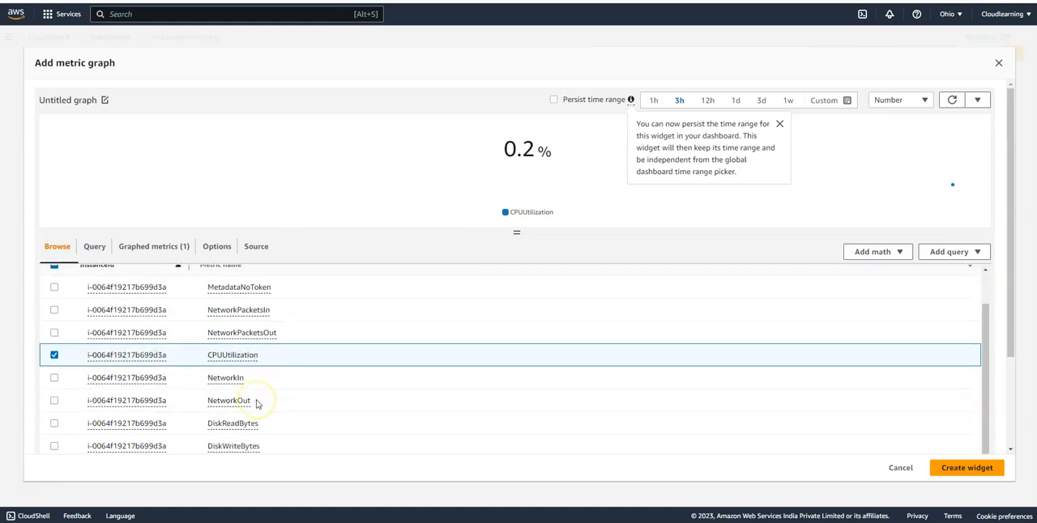
click(54, 422)
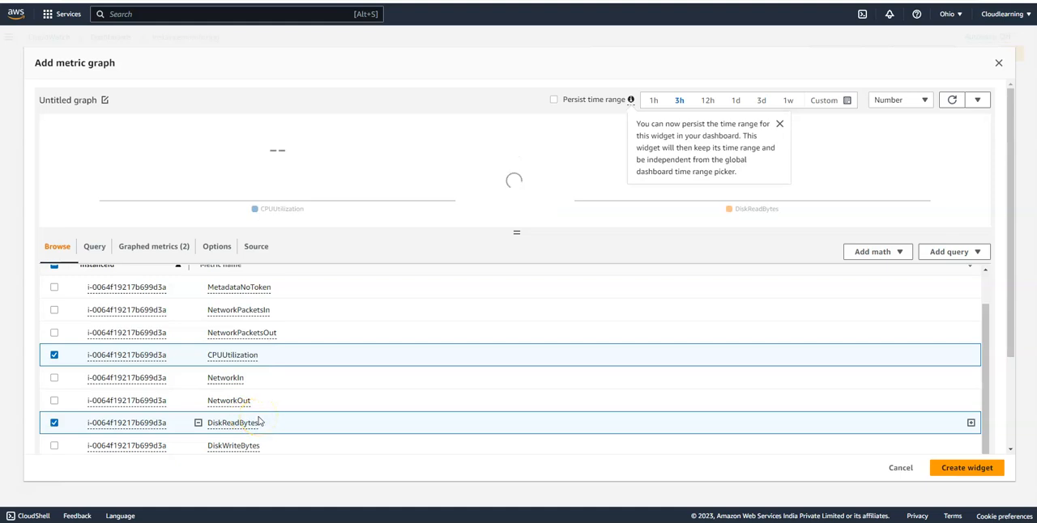
scroll(259, 421, down, 3)
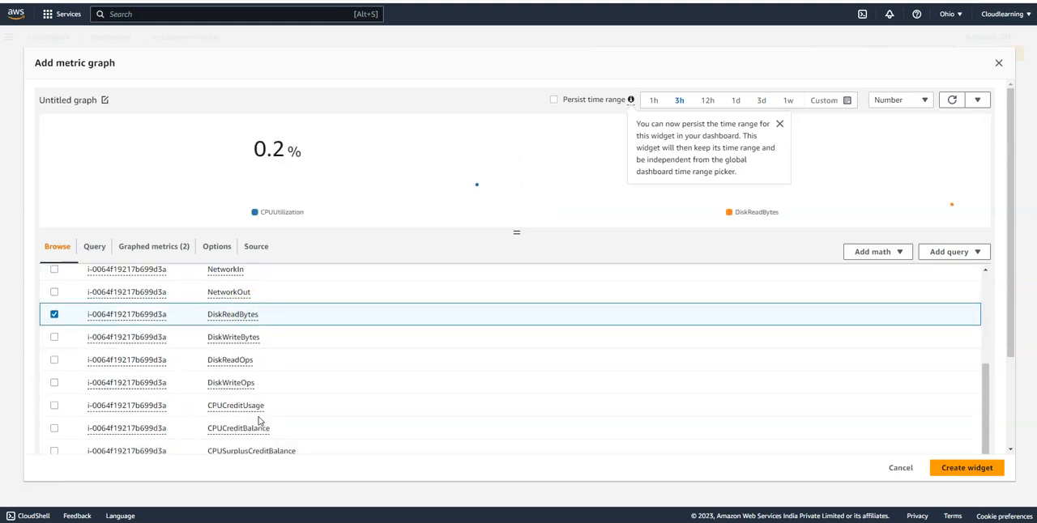
scroll(300, 409, down, 1)
scroll(298, 410, up, 5)
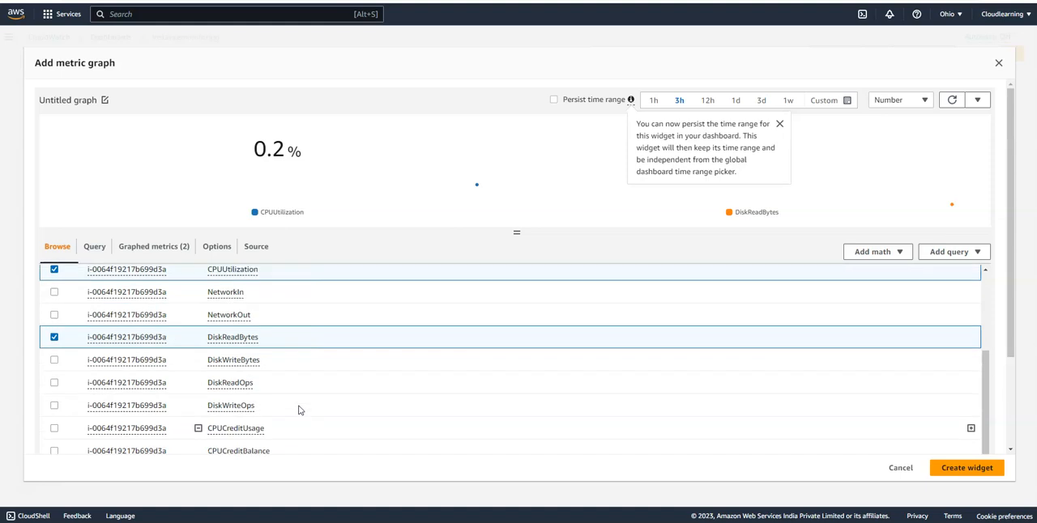
click(51, 404)
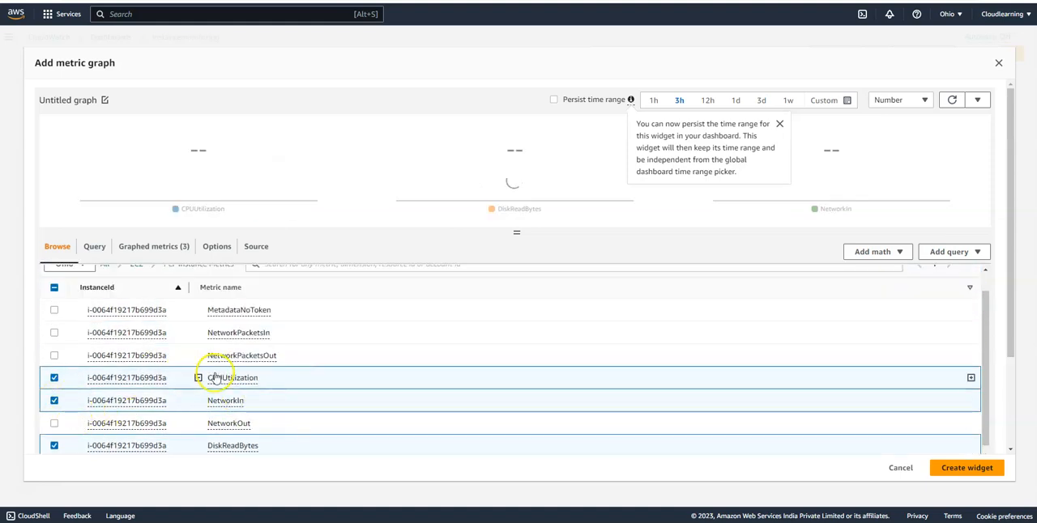
click(967, 470)
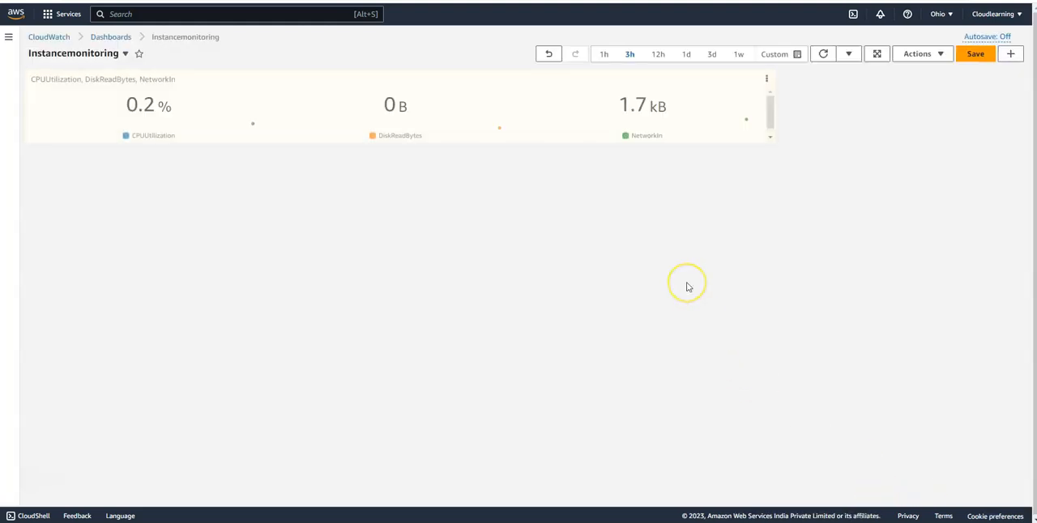
- Inspect the CPUUtilization, DiskReadBytes and NetworkIn readings in the new dashboard widget
mouse_move(240, 121)
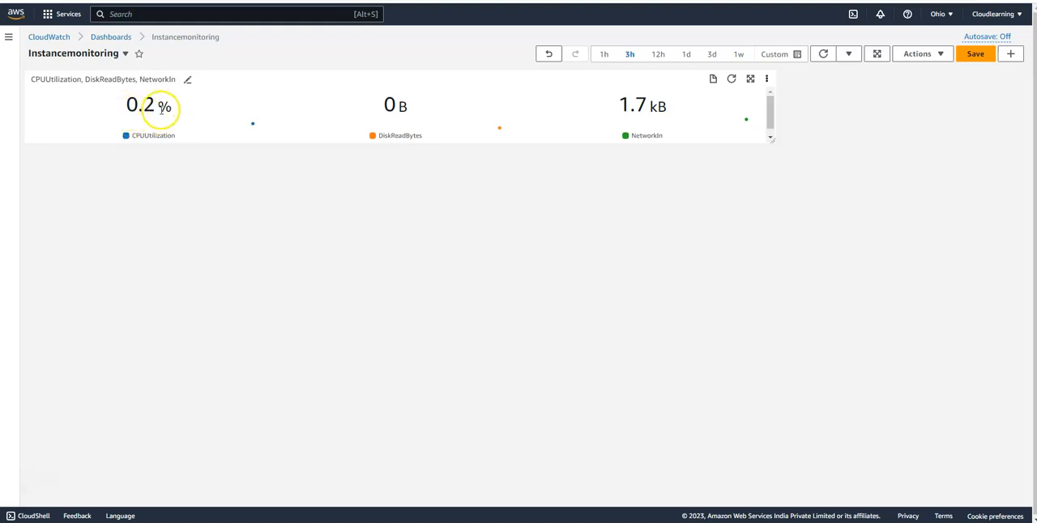
mouse_move(412, 142)
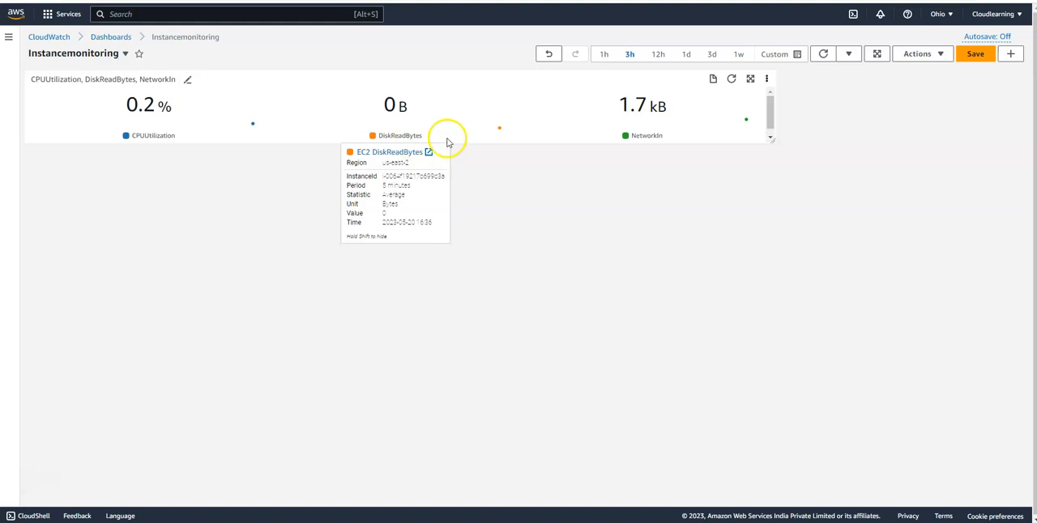
mouse_move(626, 141)
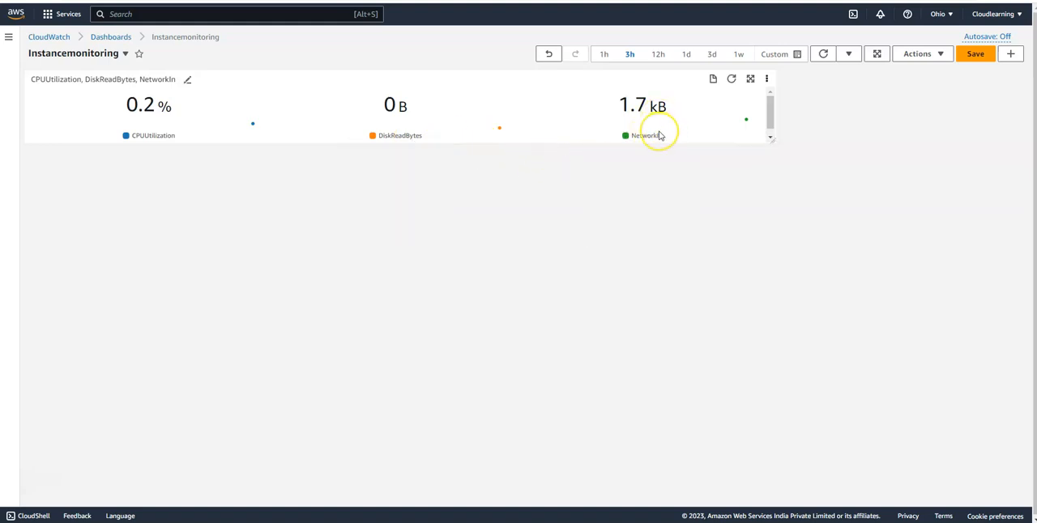
- Return to the EC2 instances, refresh the list and examine the Monitoring instance's CPU utilization graph
click(302, 19)
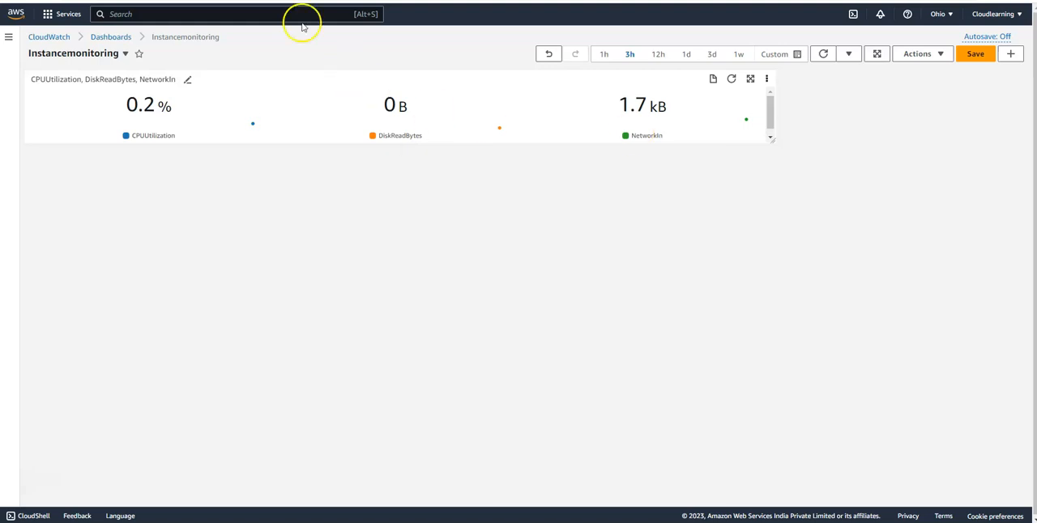
click(339, 169)
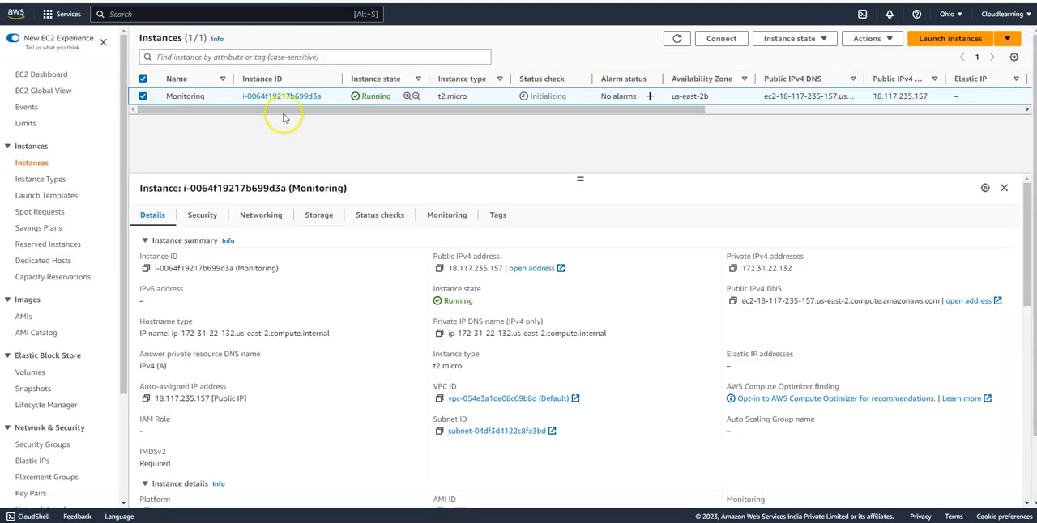
click(676, 39)
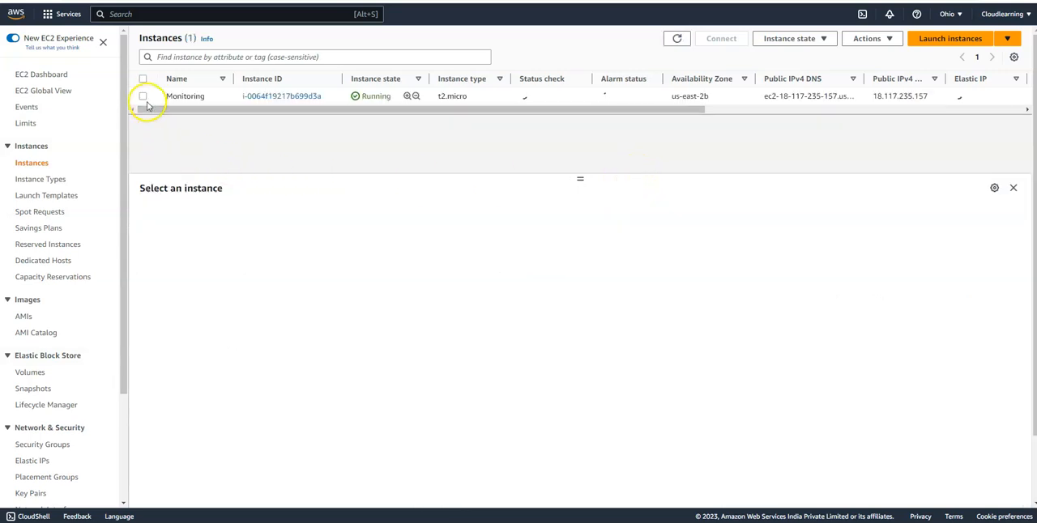
click(144, 97)
click(459, 215)
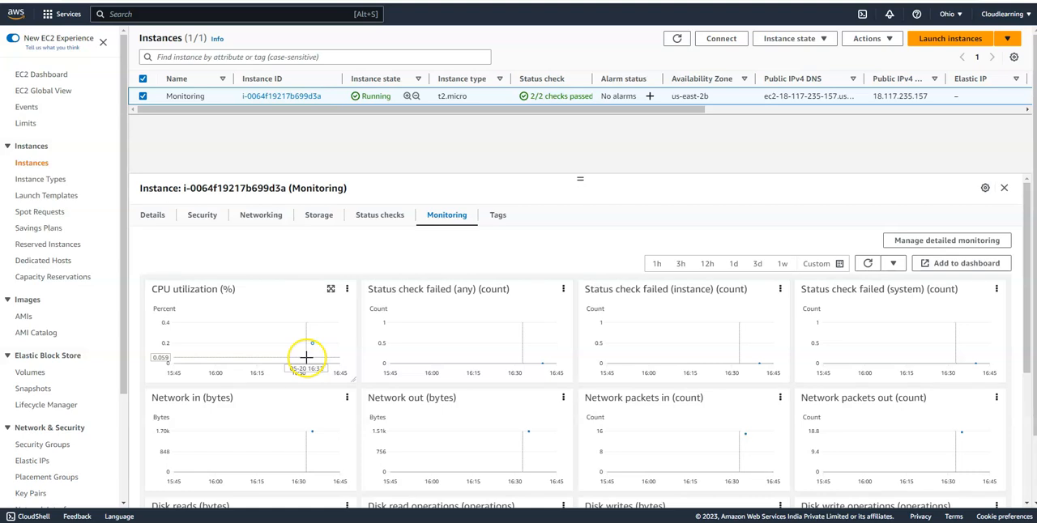
mouse_move(326, 356)
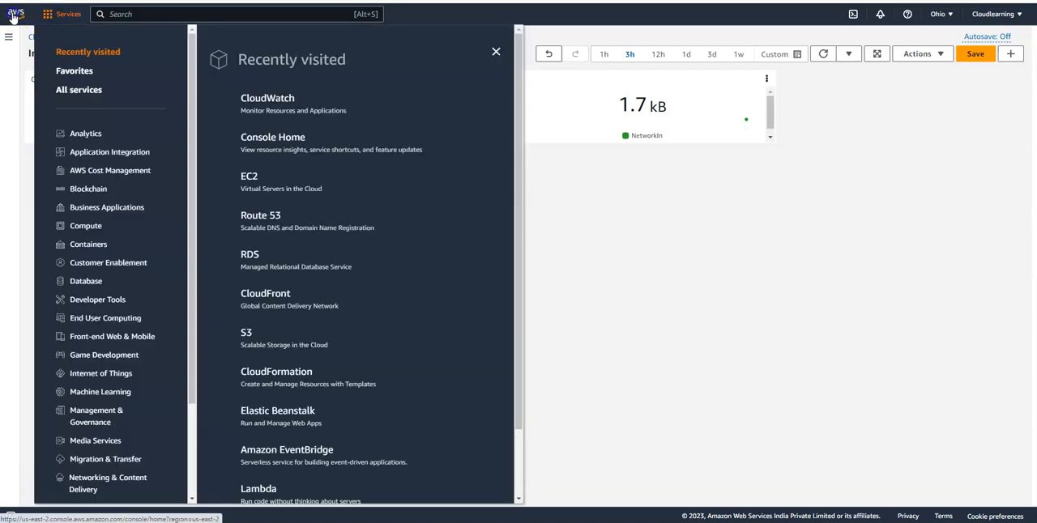
- Leave the dashboard for the console home, search the services for "cloud trail" and open CloudTrail
click(17, 14)
click(560, 61)
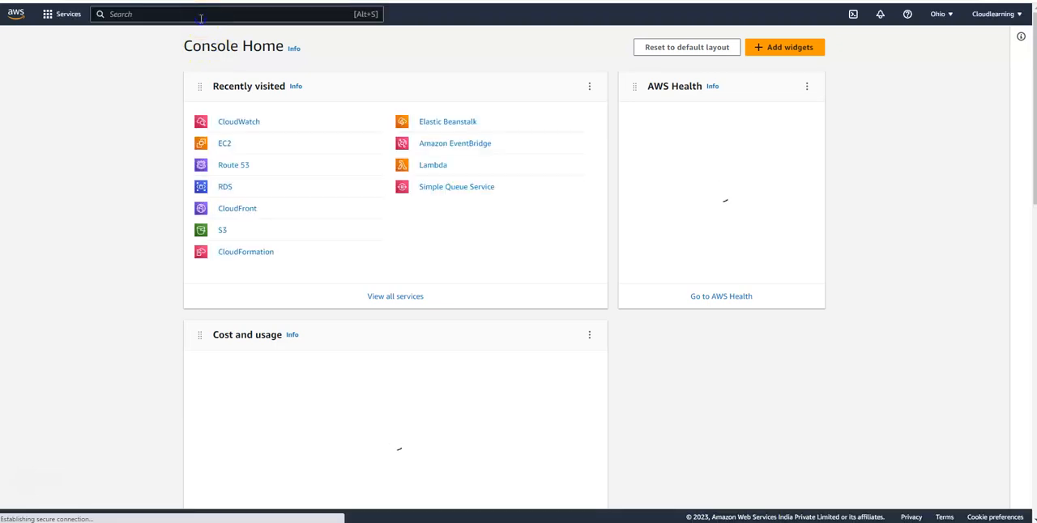
text(clou)
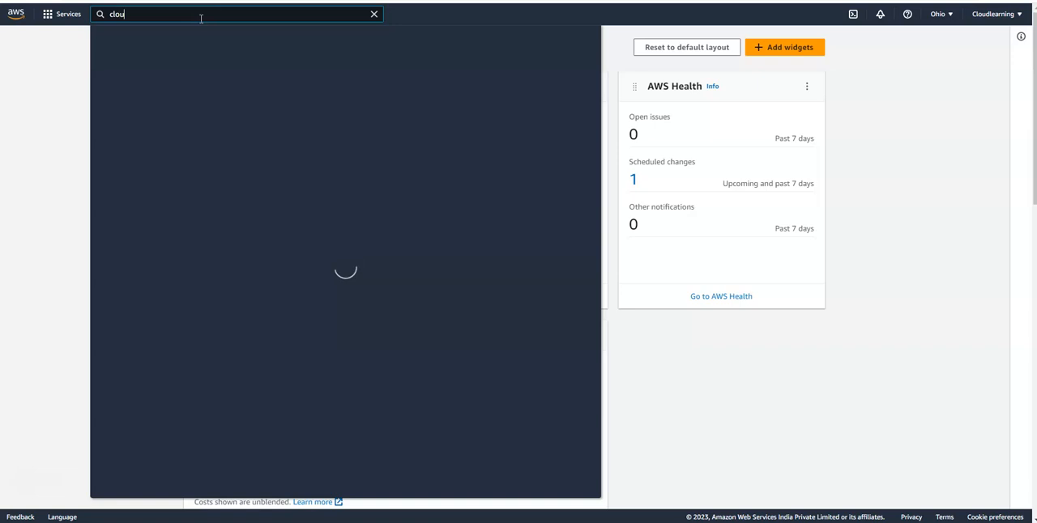
text(d trail)
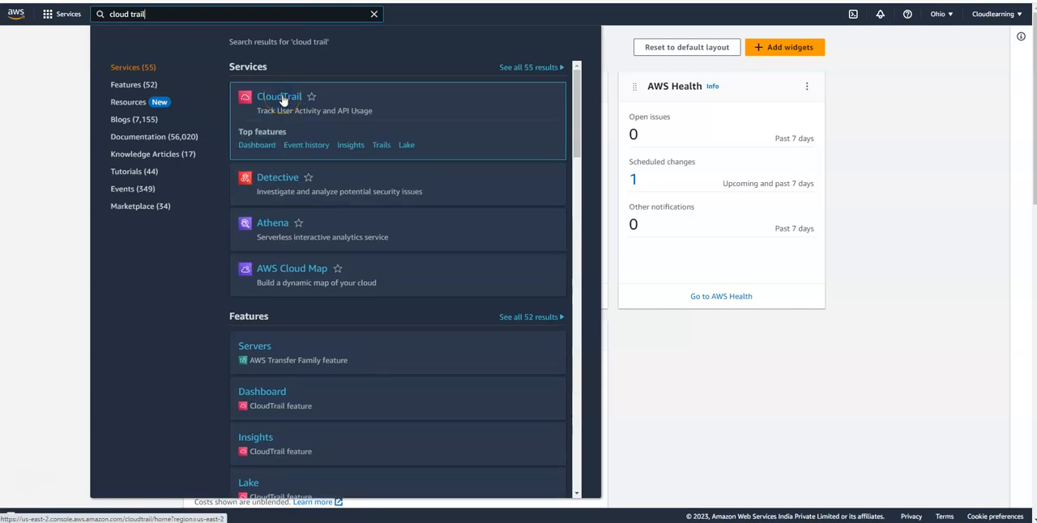
click(281, 99)
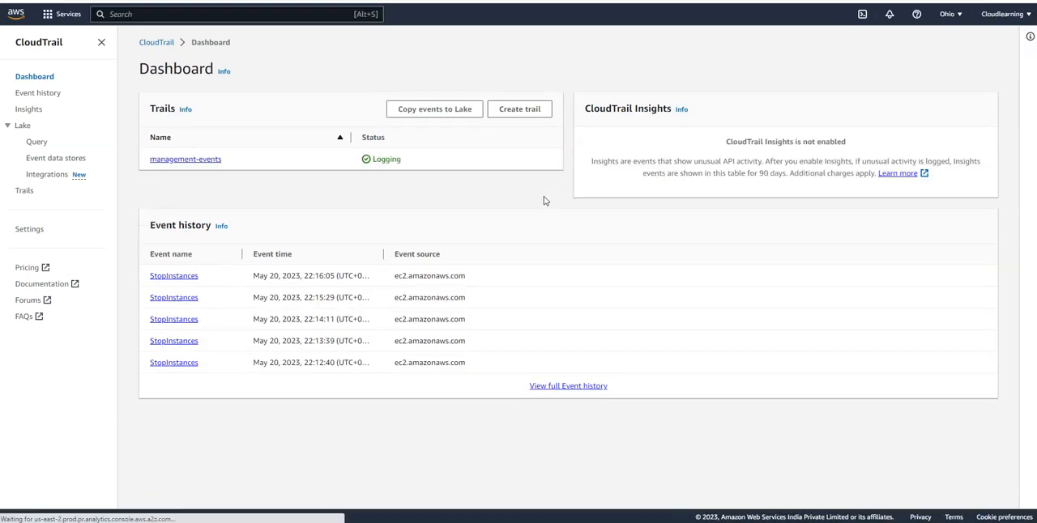
- Open CloudTrail's event history and compare the user names recorded for the PutDashboard and StopInstances events
click(37, 94)
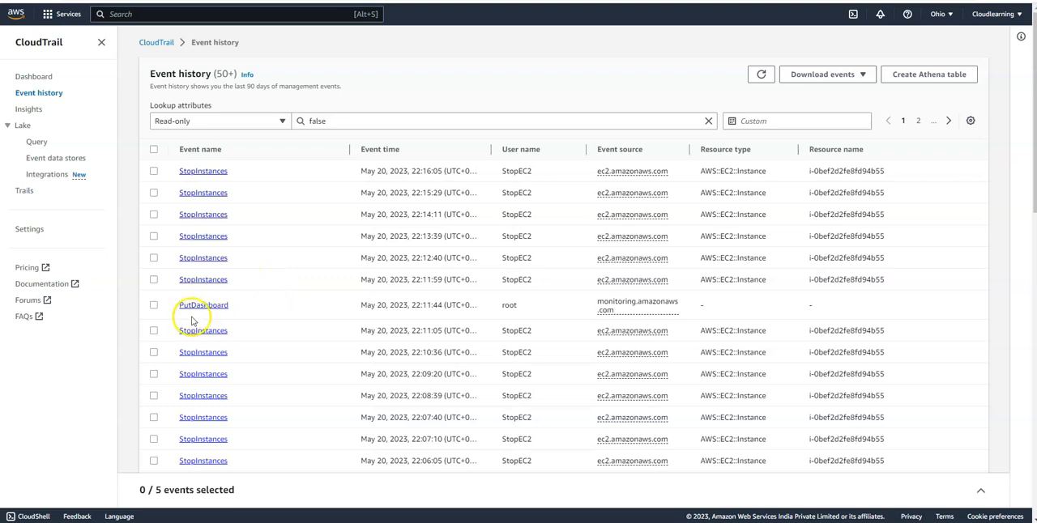
scroll(346, 307, down, 1)
scroll(347, 308, down, 2)
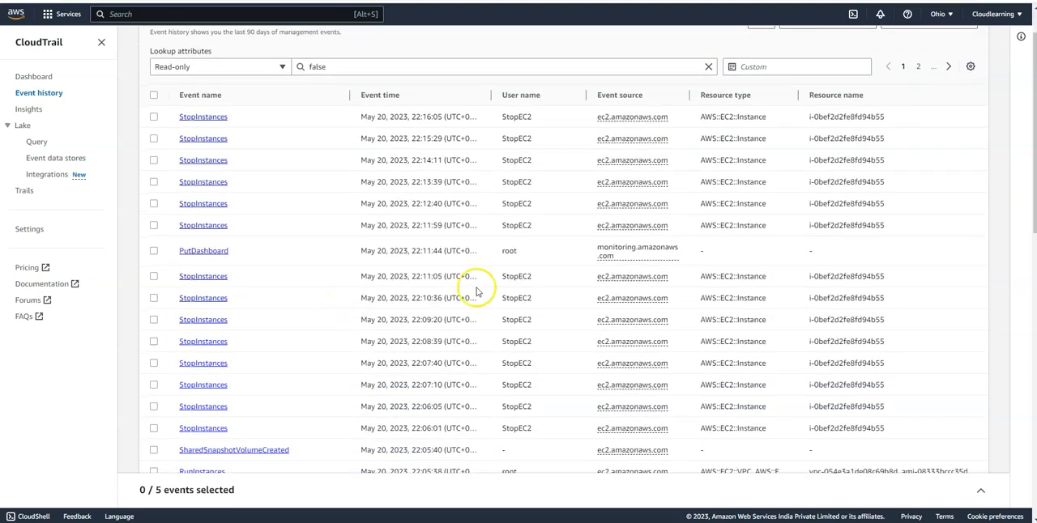
drag(497, 252, 520, 253)
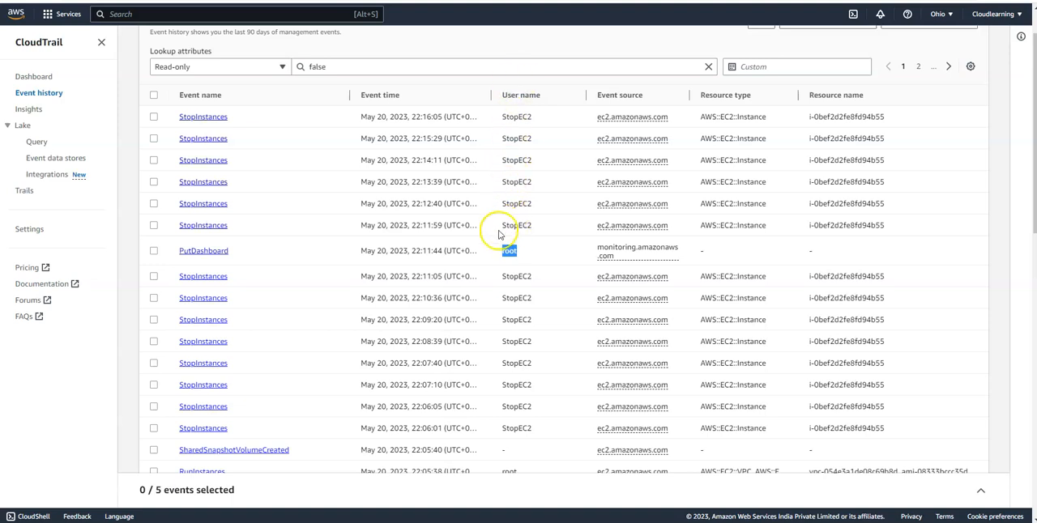
drag(494, 226, 535, 229)
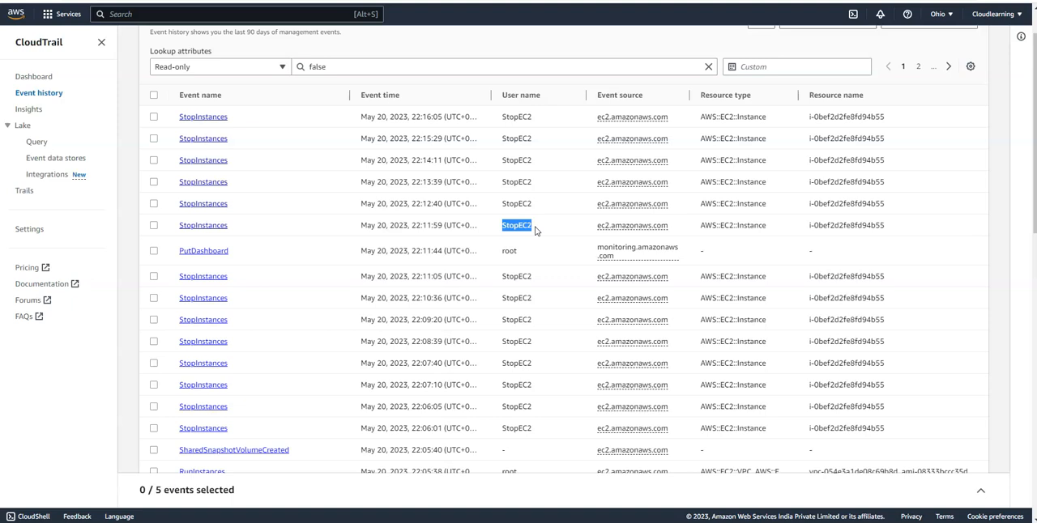
- Check the user names of the RunInstances, AuthorizeSecurityGroupIngress and CreateSecurityGroup events, and the resource name of CreateSecurityGroup
scroll(534, 230, down, 1)
scroll(535, 230, down, 6)
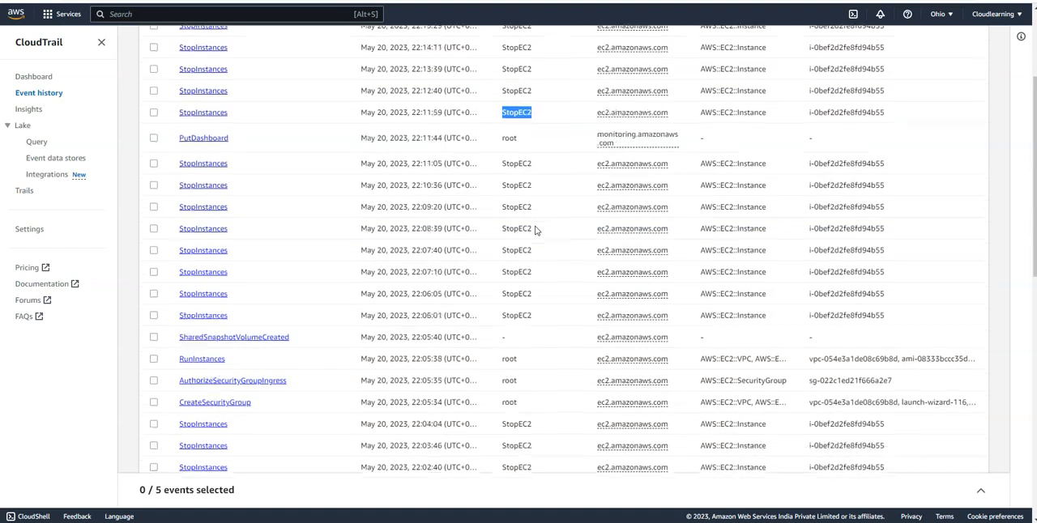
click(505, 139)
double_click(509, 92)
double_click(510, 113)
double_click(505, 135)
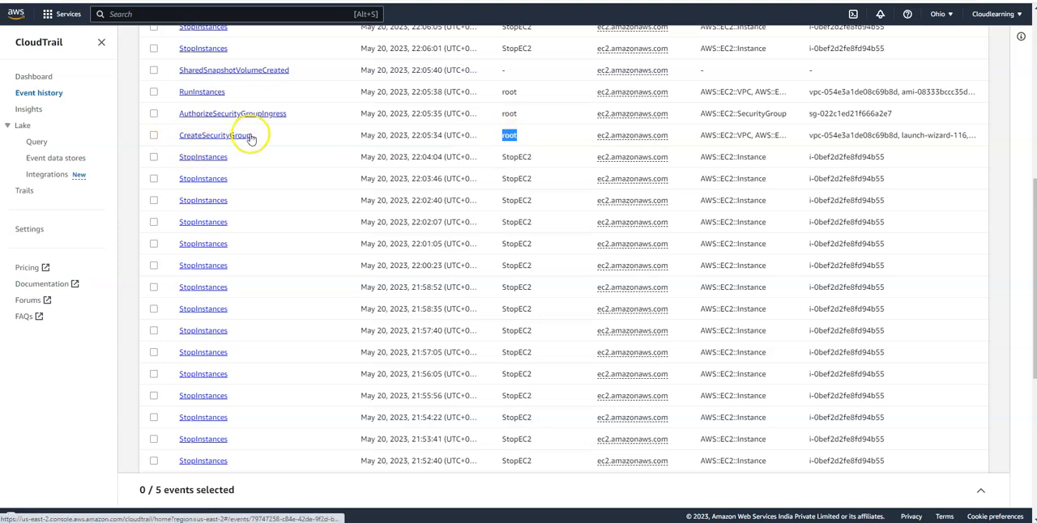
drag(808, 135, 971, 135)
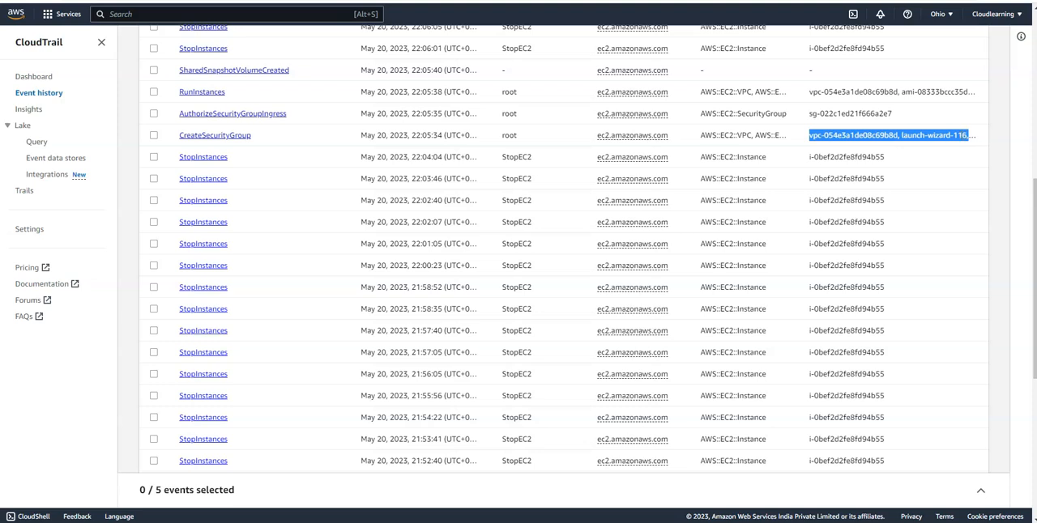
- Return to the start of the event history and read how long management events are kept
scroll(489, 213, down, 1)
scroll(490, 219, up, 5)
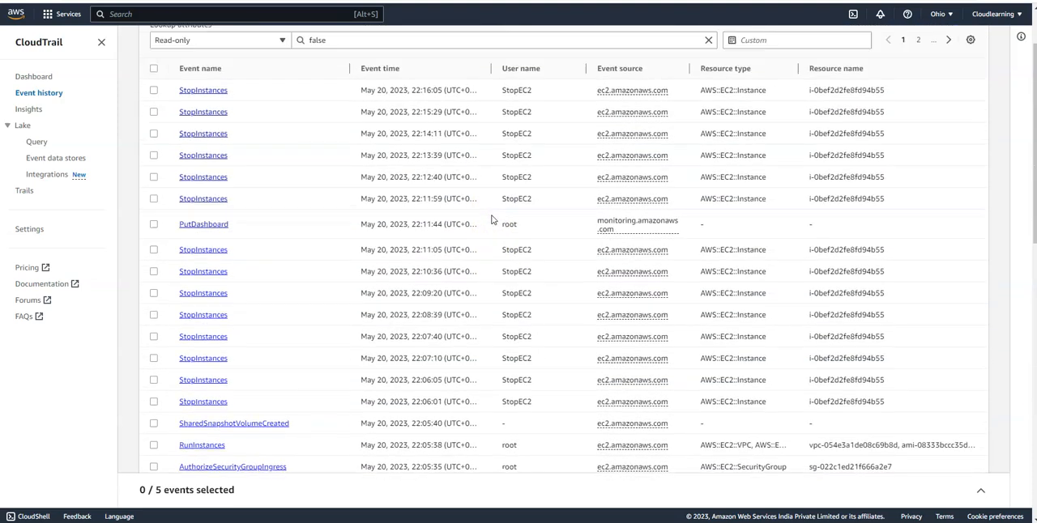
scroll(491, 220, up, 1)
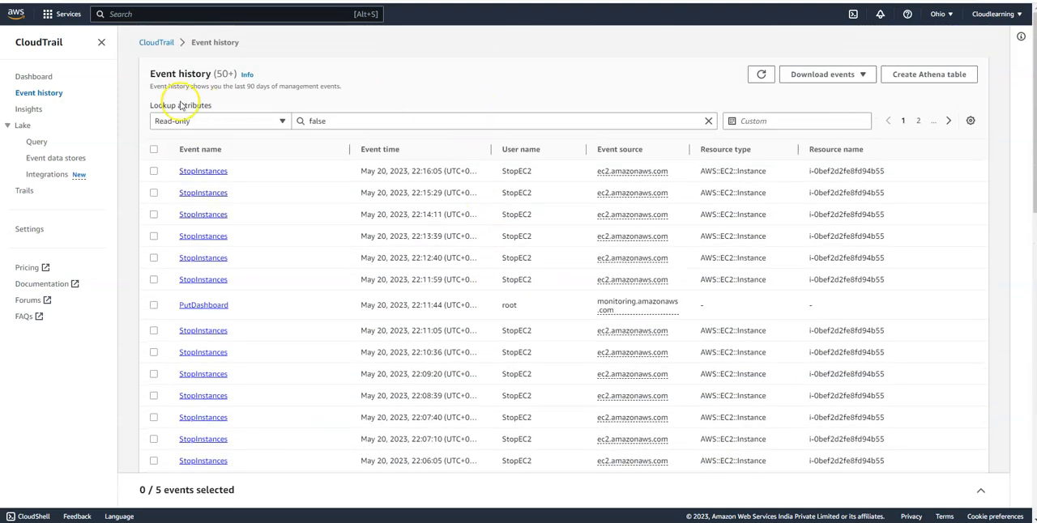
drag(151, 86, 375, 87)
click(375, 87)
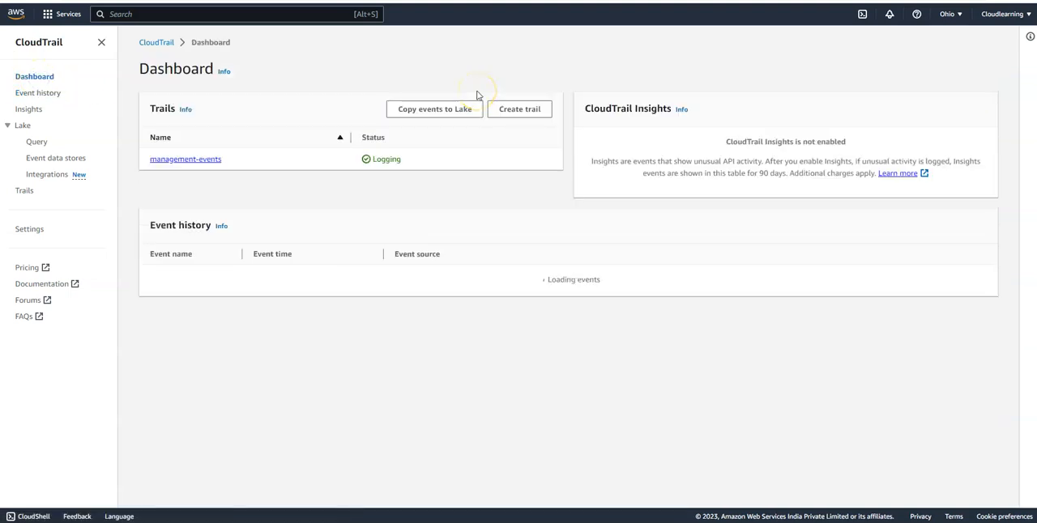
- Start a new trail from the CloudTrail dashboard, review its attribute settings and name it Auditlogs
click(499, 143)
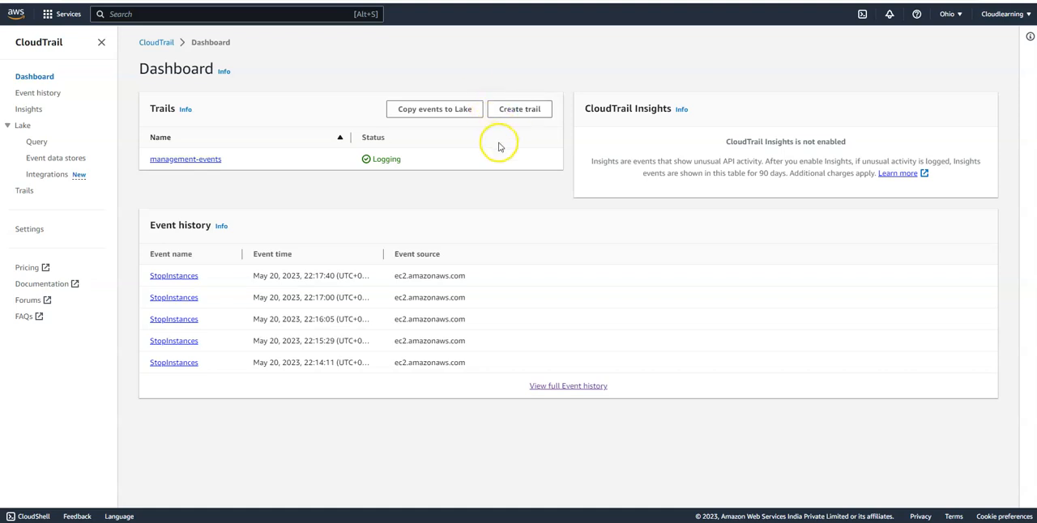
click(513, 110)
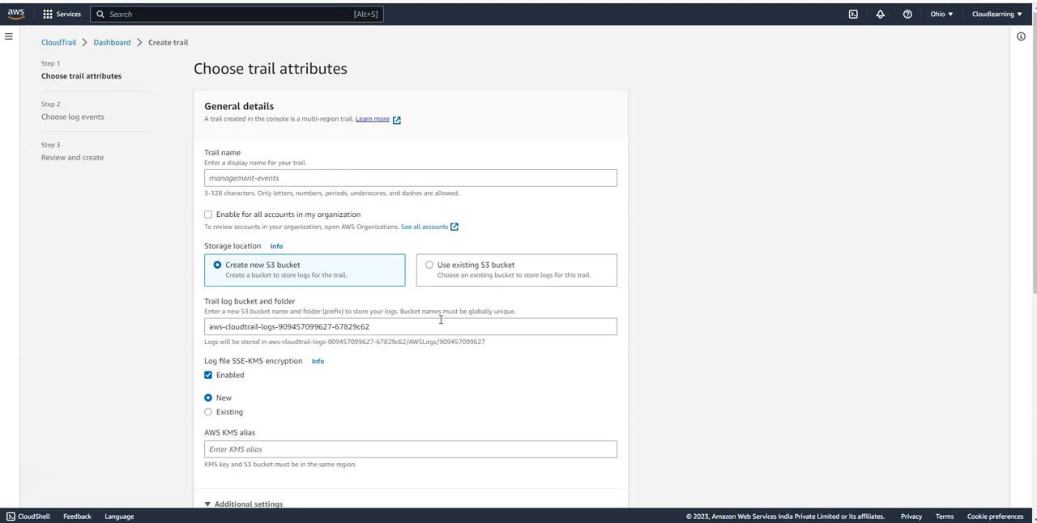
scroll(441, 319, down, 3)
scroll(440, 324, down, 5)
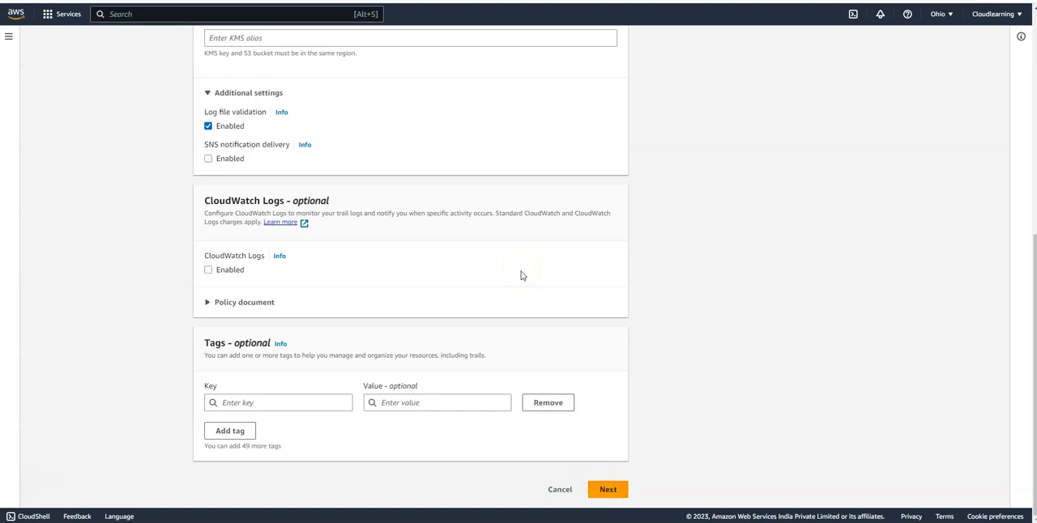
scroll(522, 275, up, 5)
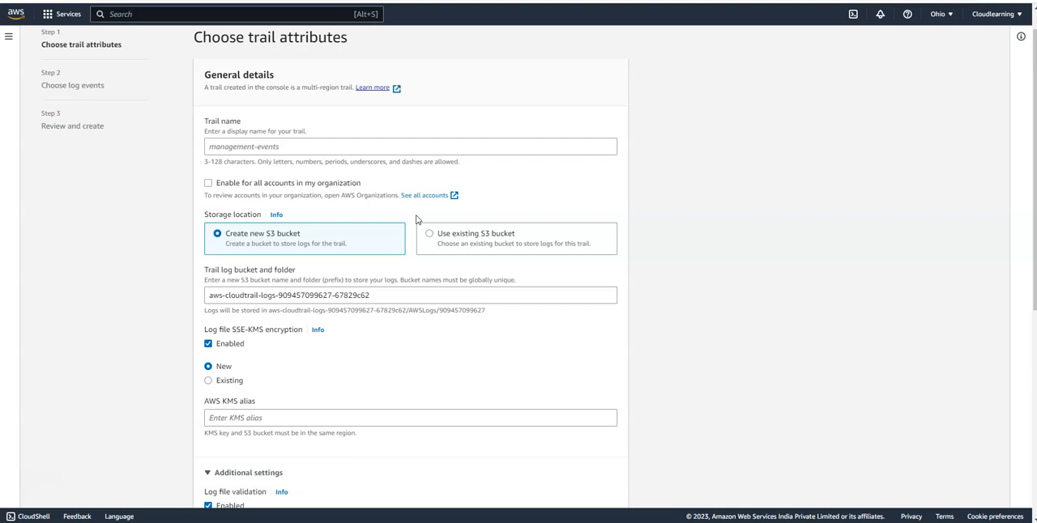
click(280, 151)
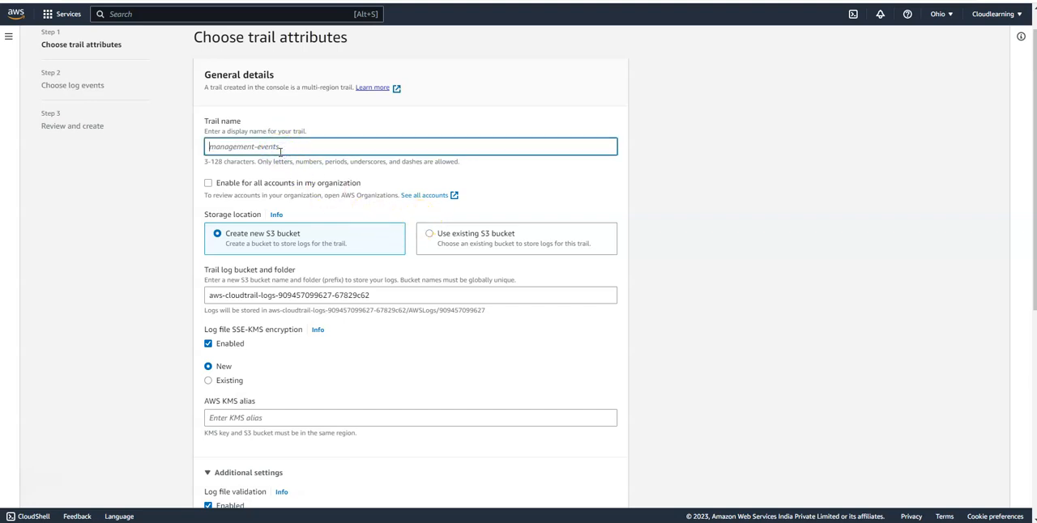
text(Auditlogs)
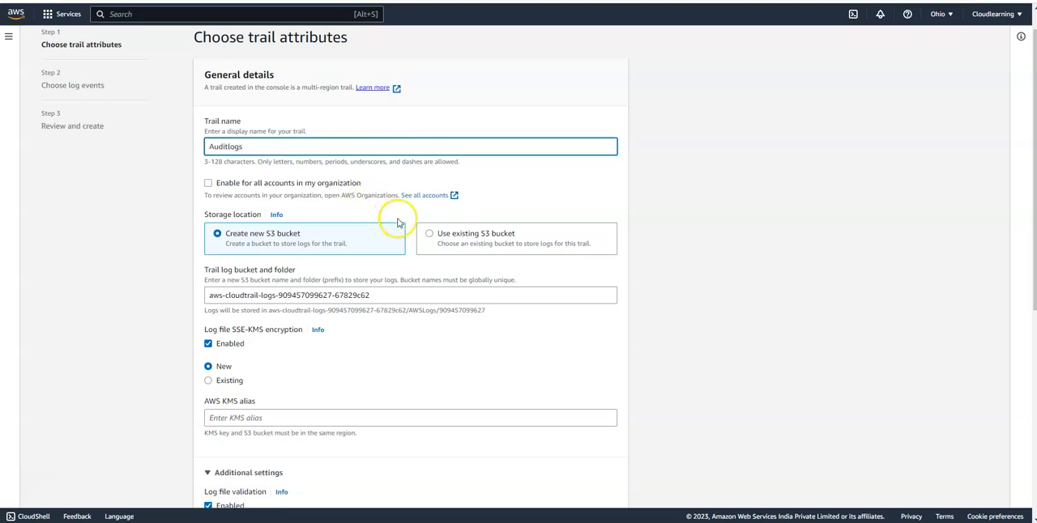
- Store the trail's logs in the existing S3 bucket awsdemo9876
click(427, 242)
click(340, 296)
click(428, 295)
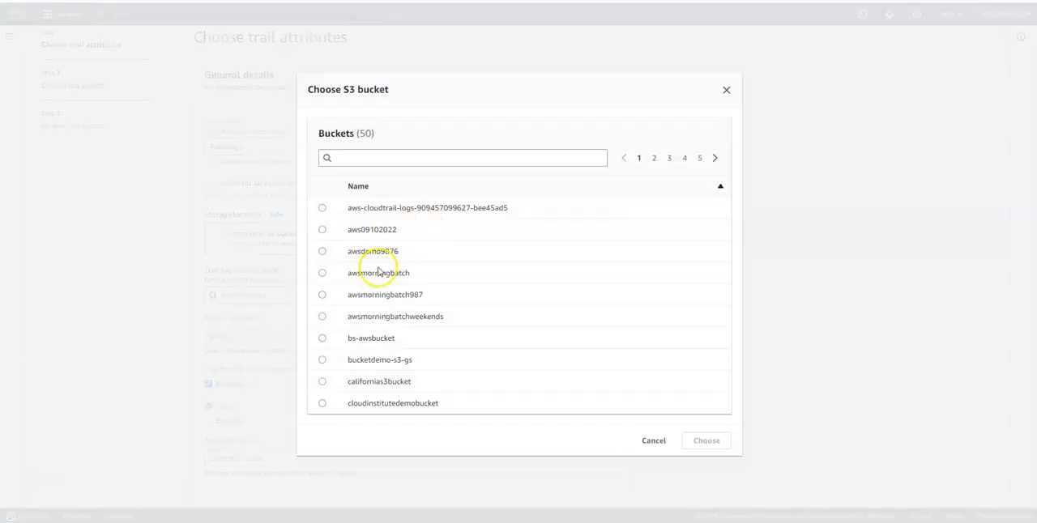
click(321, 251)
click(692, 441)
- Turn off SSE-KMS encryption of the log files, leave CloudWatch Logs disabled and continue to the log event selection
scroll(575, 290, down, 4)
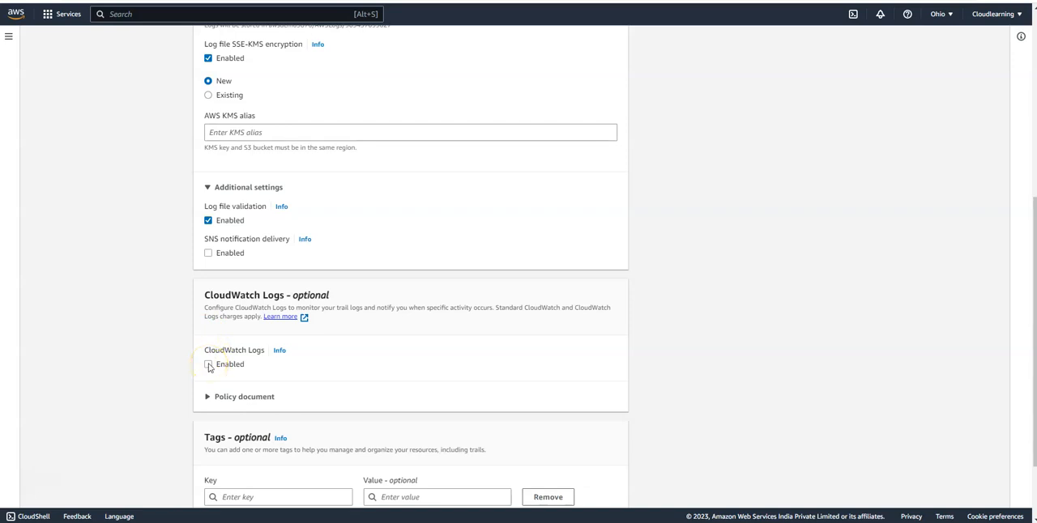
scroll(543, 308, down, 2)
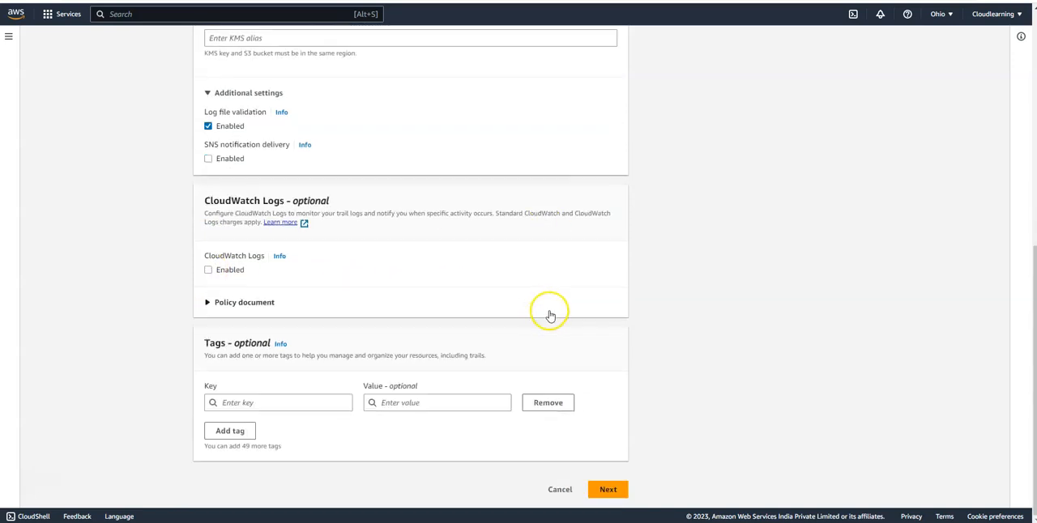
click(607, 490)
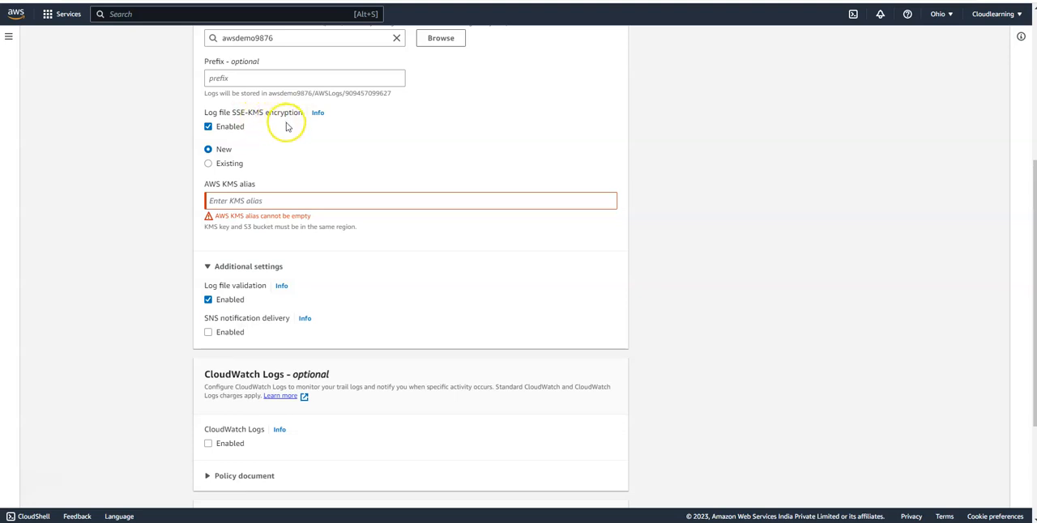
click(207, 128)
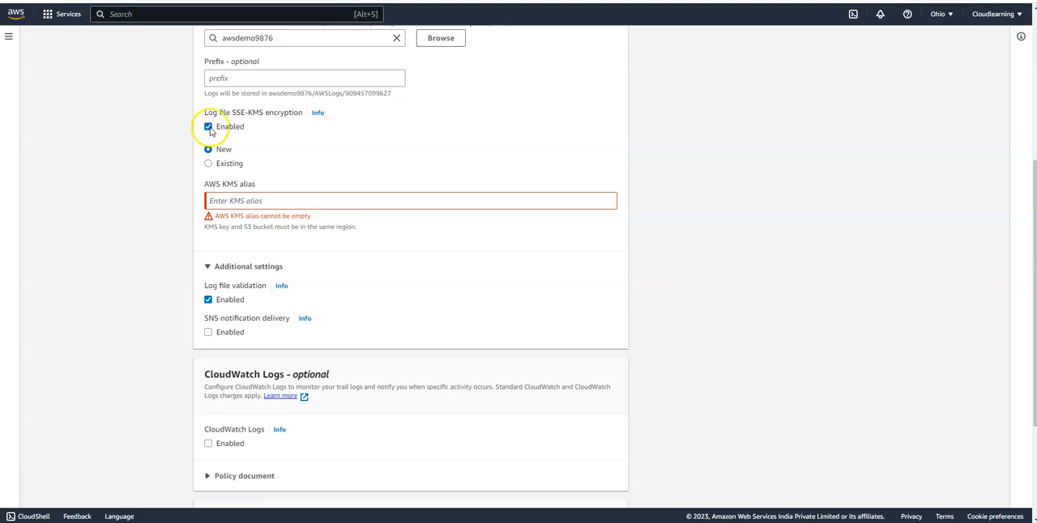
click(208, 127)
scroll(587, 208, down, 3)
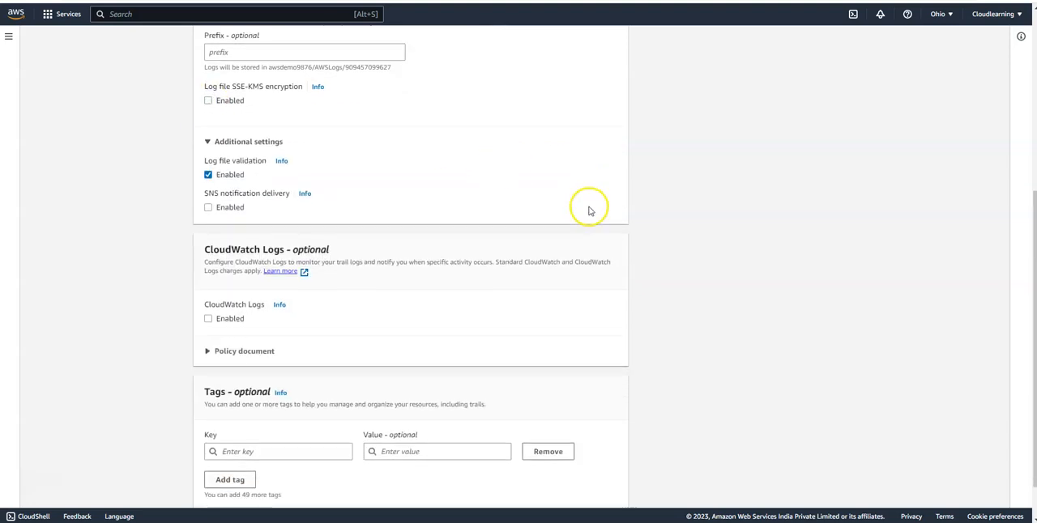
click(608, 486)
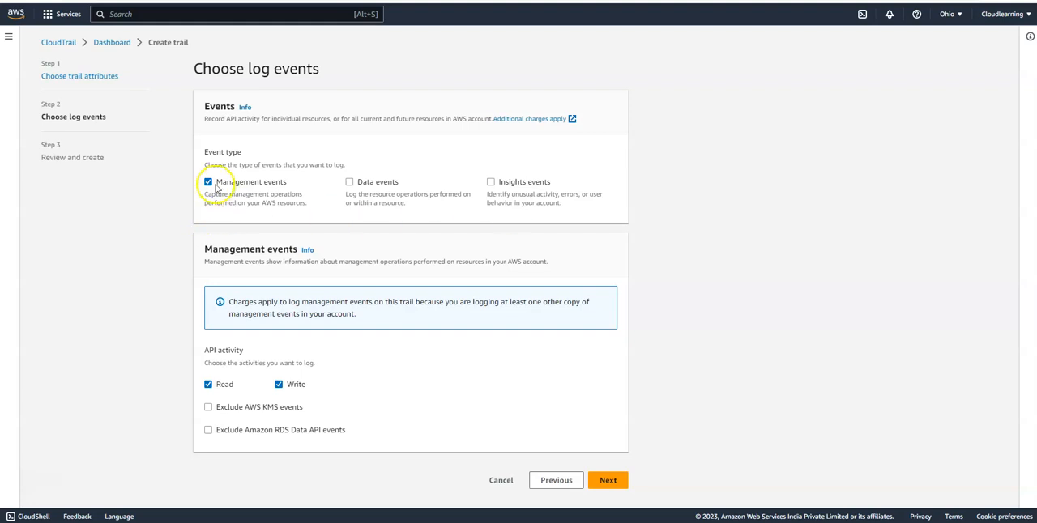
- Keep management events with read and write activity, create the trail after review and check the status of Auditlogs
click(606, 480)
scroll(587, 360, down, 5)
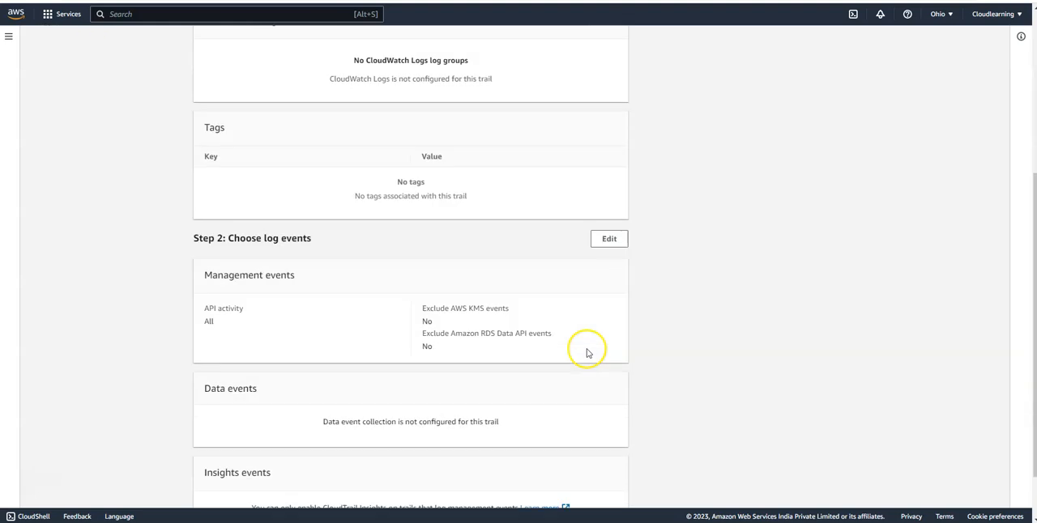
click(597, 489)
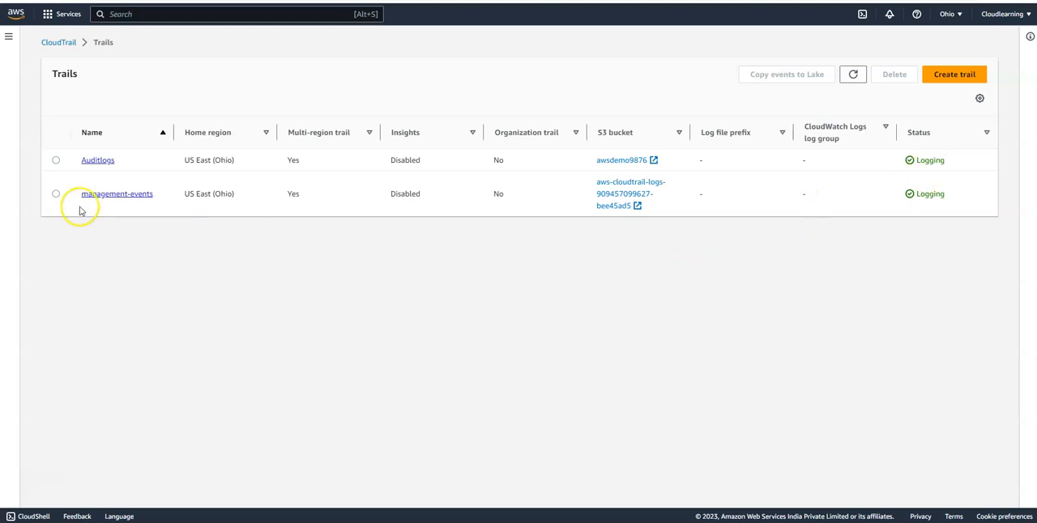
drag(915, 160, 949, 161)
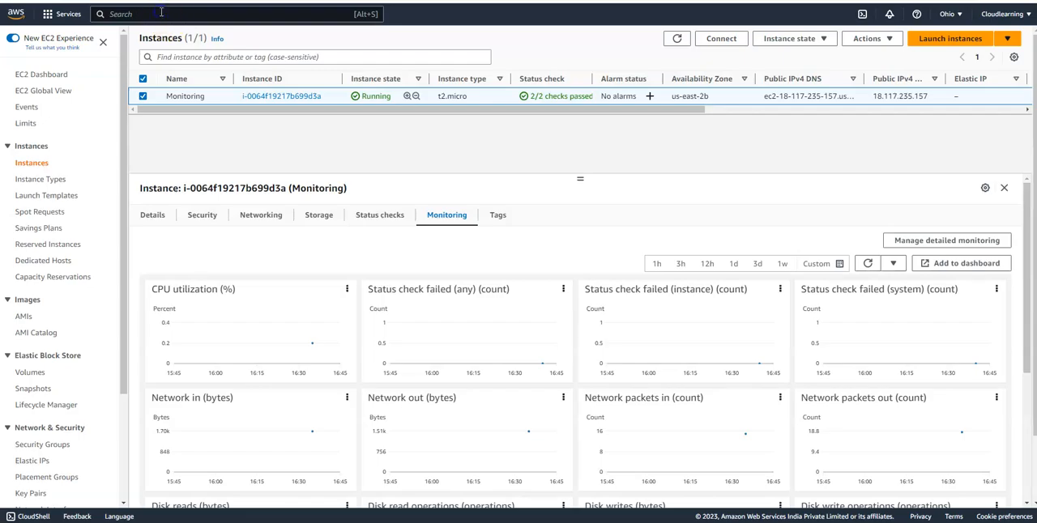
- Go to S3 and open the account's folder within AWSLogs in the awsdemo9876 bucket
text(s3)
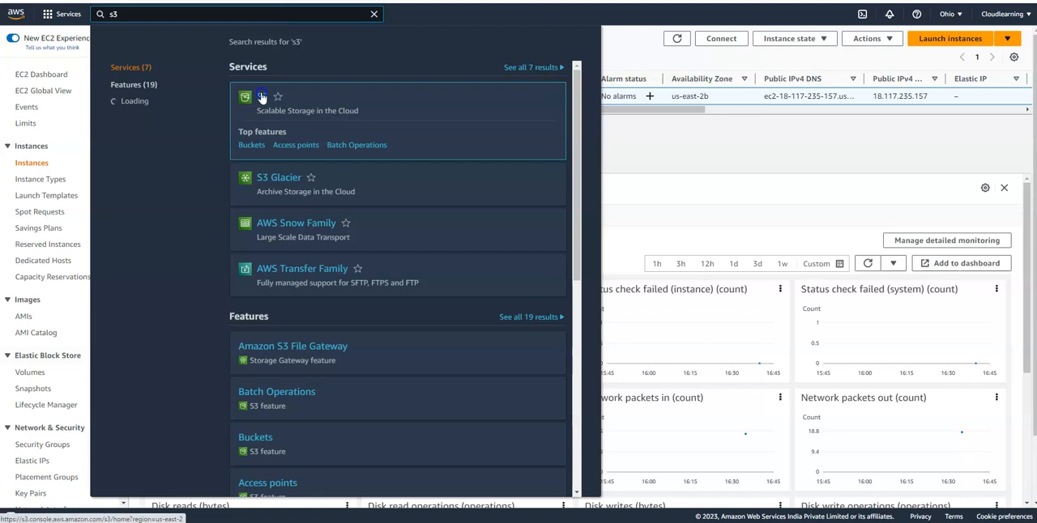
click(450, 127)
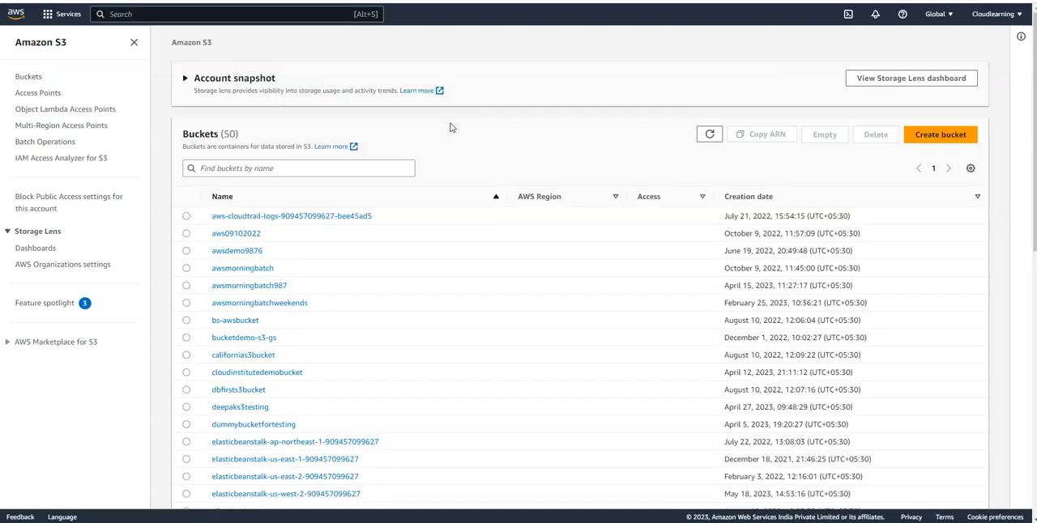
click(237, 251)
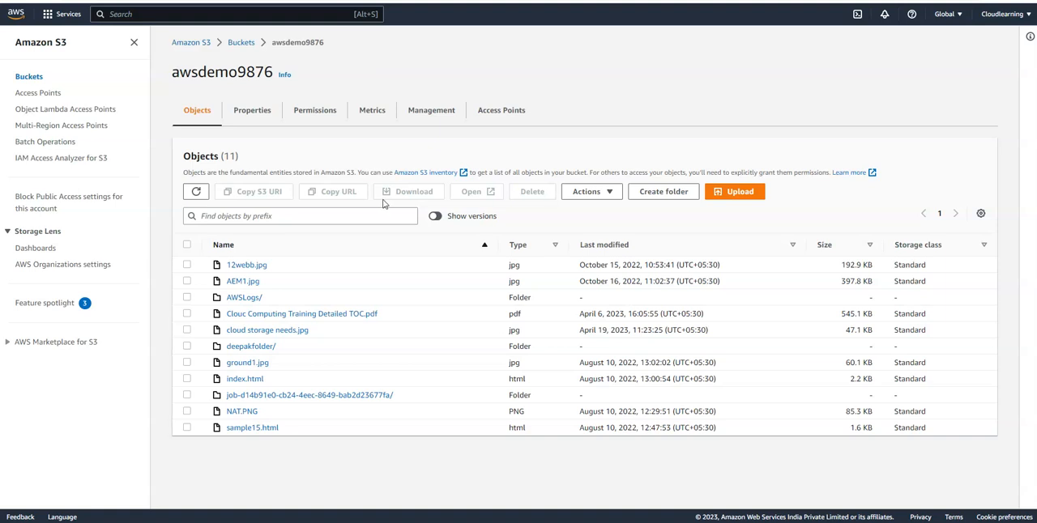
click(251, 299)
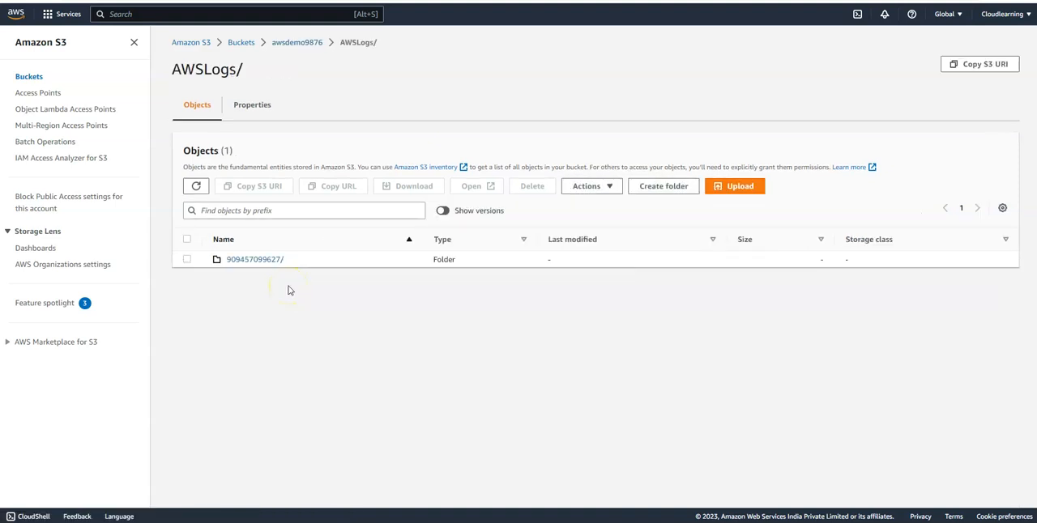
click(251, 259)
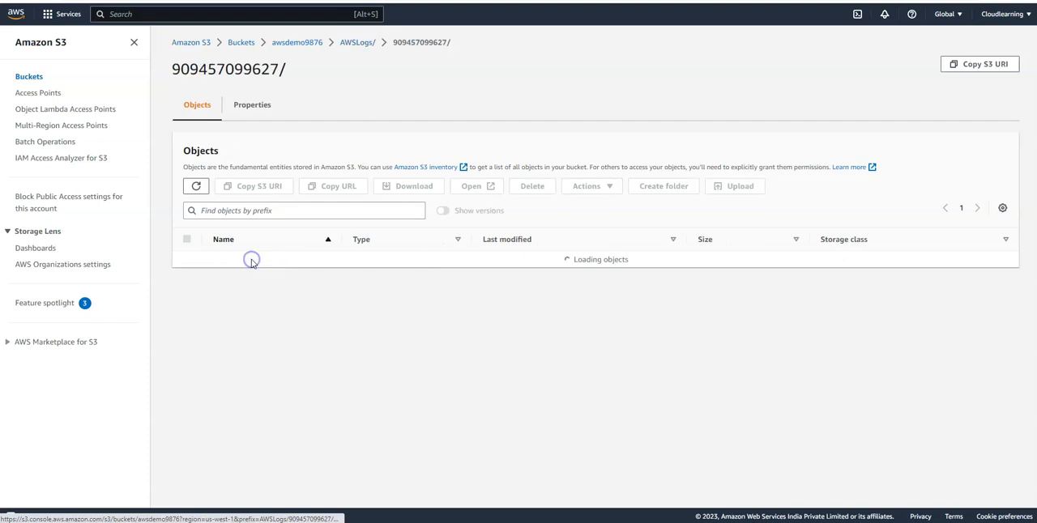